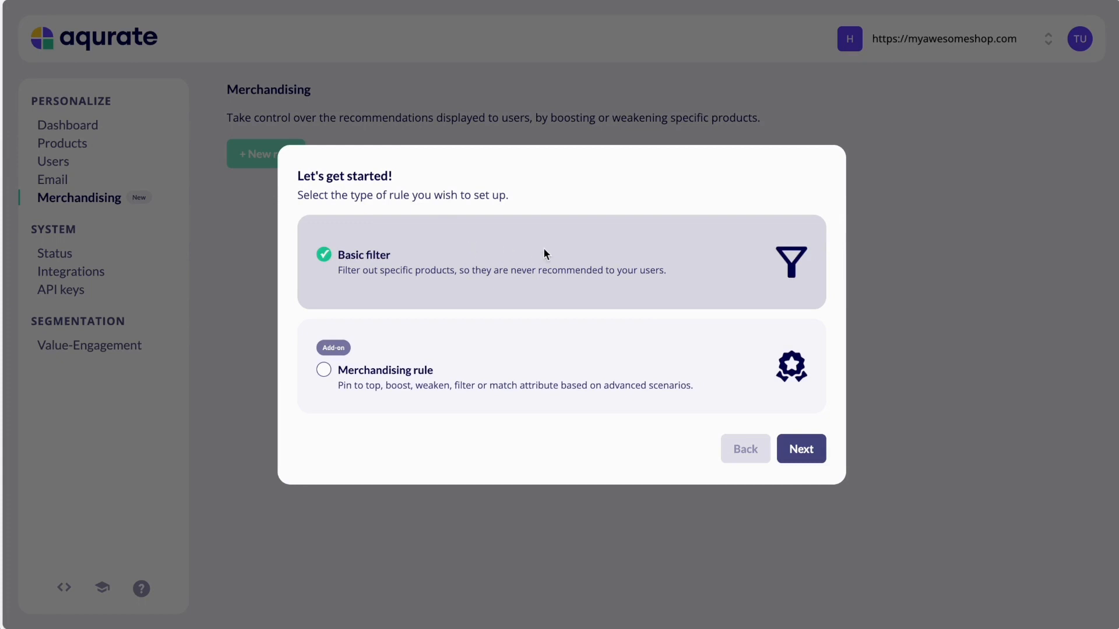
- Start a basic filter named "Exclude gift items", described as "Exclud products that are added to all orders as gifts from all recommendations"
left_click(810, 450)
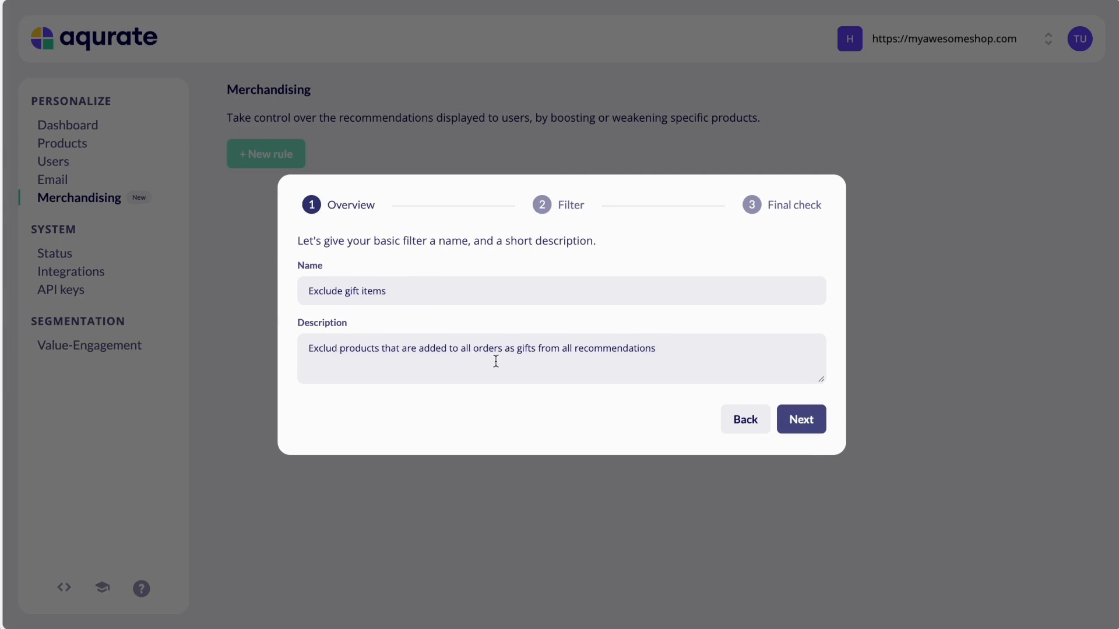
left_click(803, 421)
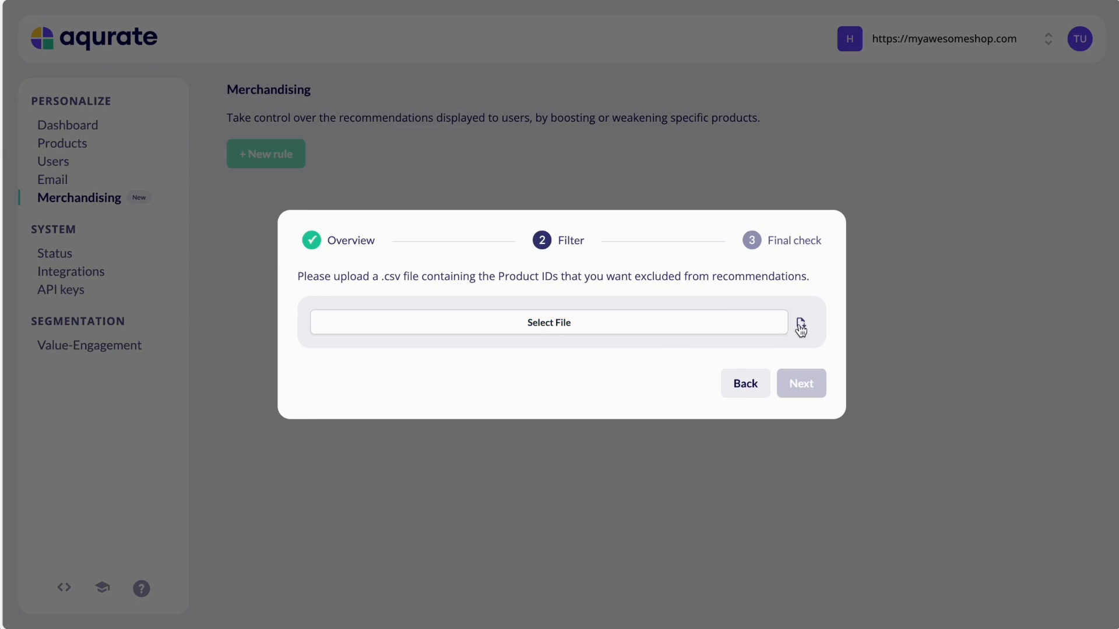
- Upload basic_filter_items.csv as the list of product IDs excluded from recommendations and activate the filter
left_click(597, 328)
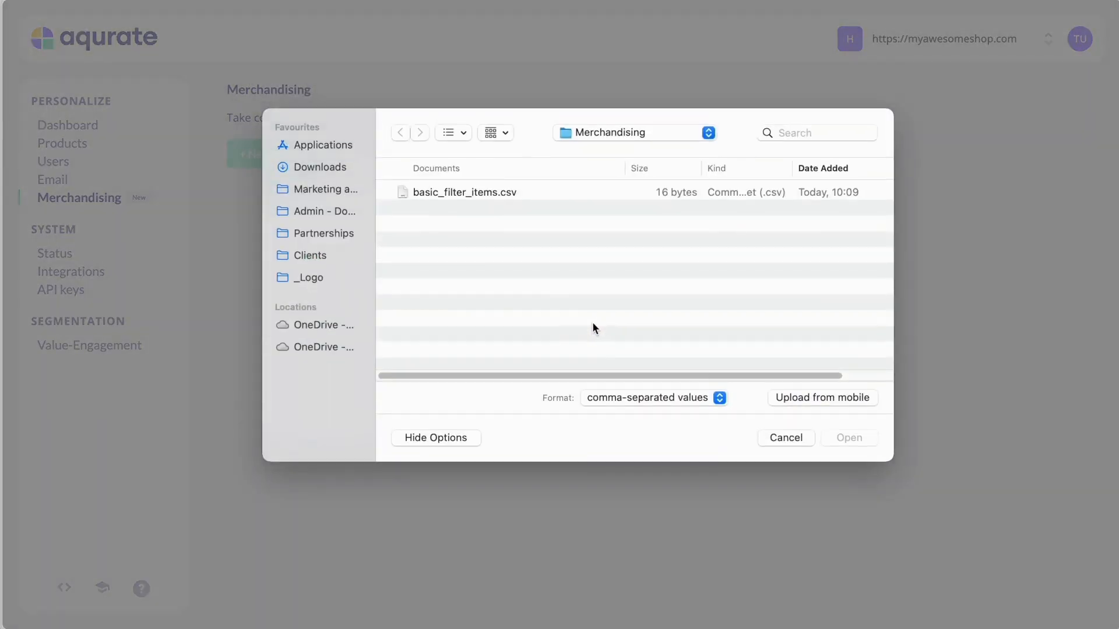
left_click(465, 197)
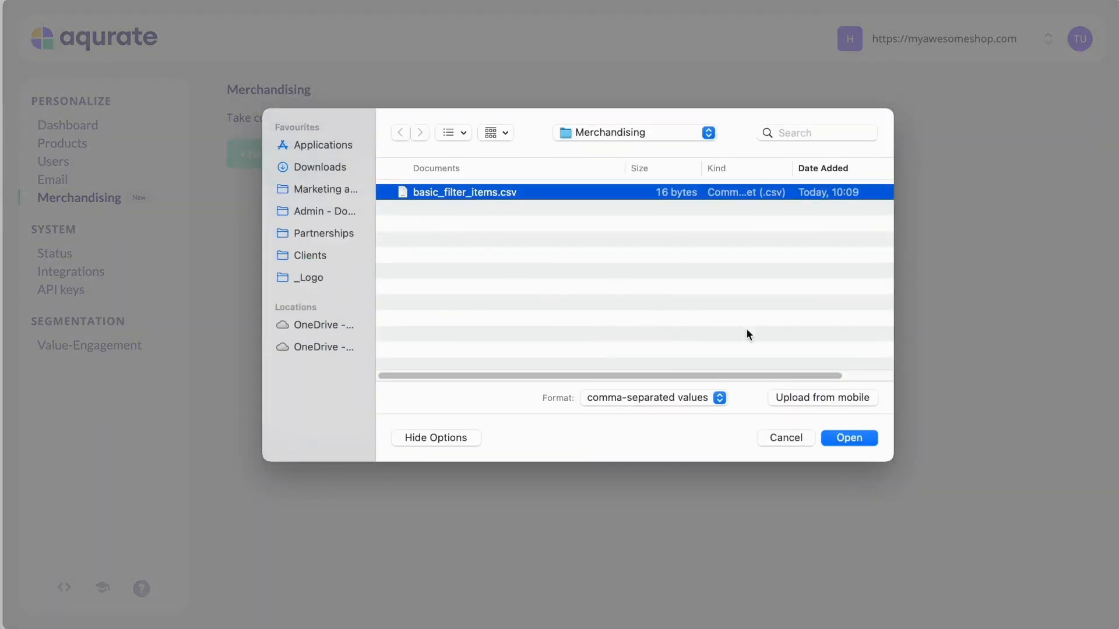
left_click(850, 438)
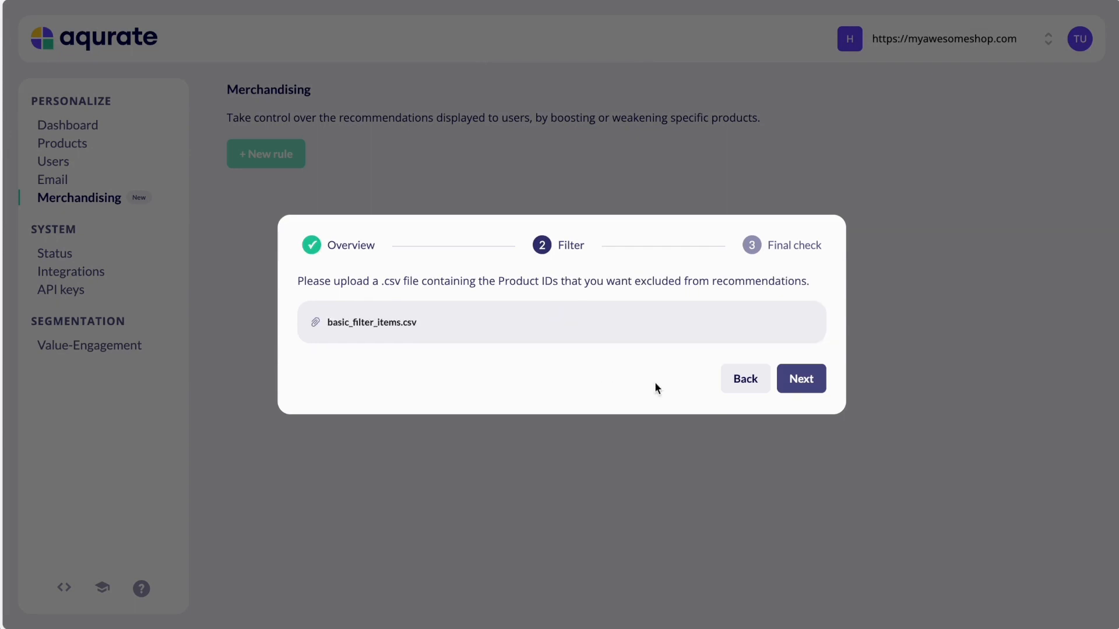
left_click(802, 385)
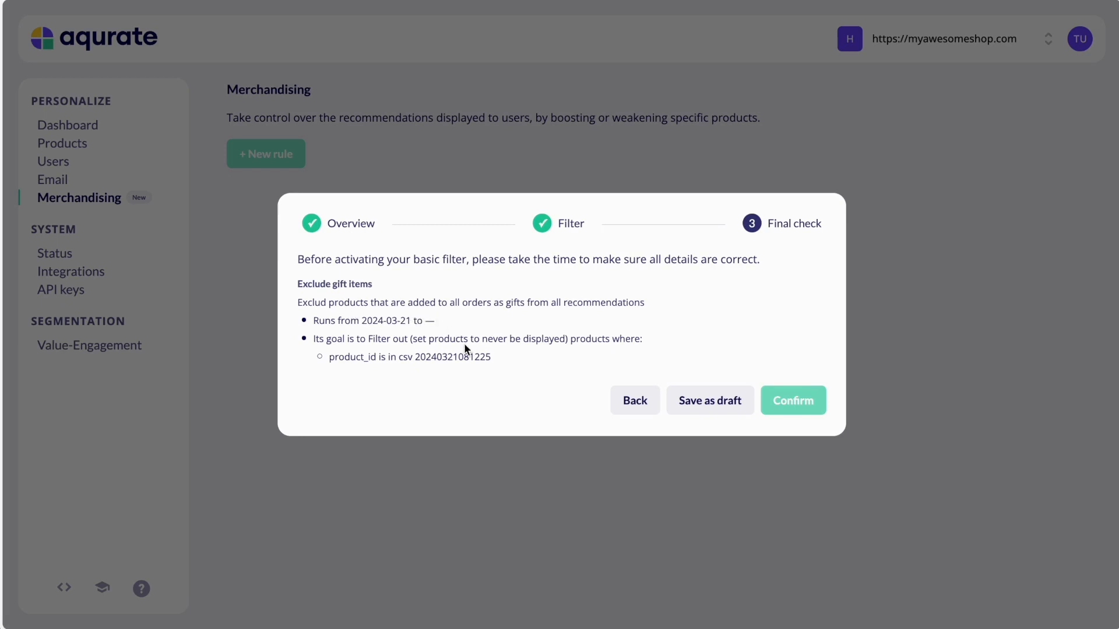
left_click(815, 406)
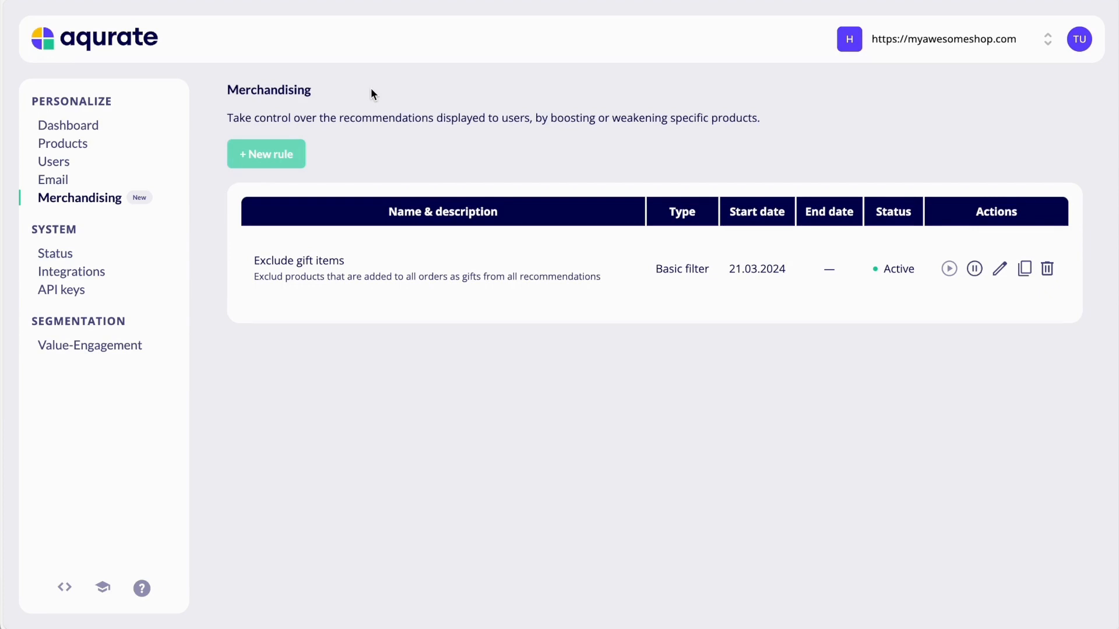
- Start a merchandising rule named "Pin to top Nike High Top 145", described as "Pin to top the new Nike High Top 145 in April (product ID 6456)"
left_click(299, 162)
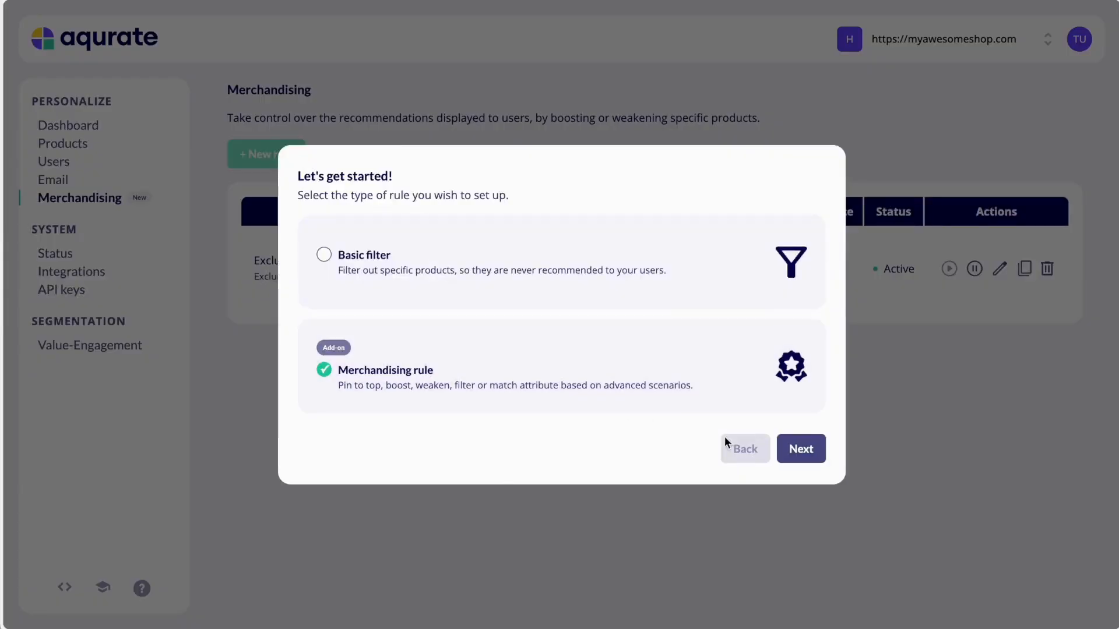
left_click(799, 453)
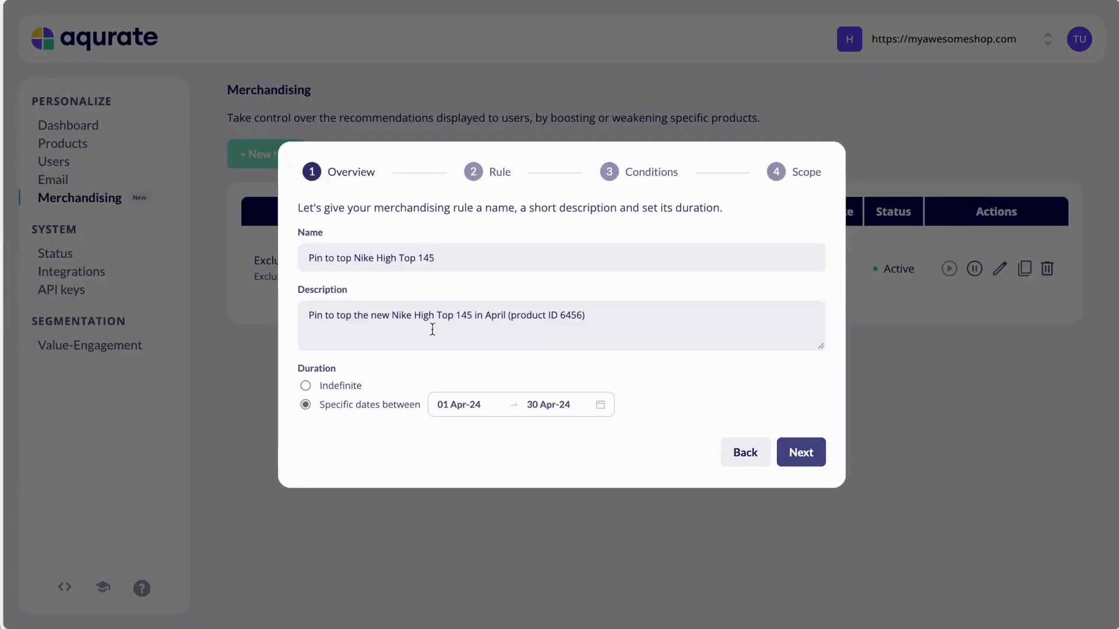
- Set the pin-to-top rule's duration to the specific dates 01 Apr-24 to 30 Apr-24
left_click(479, 405)
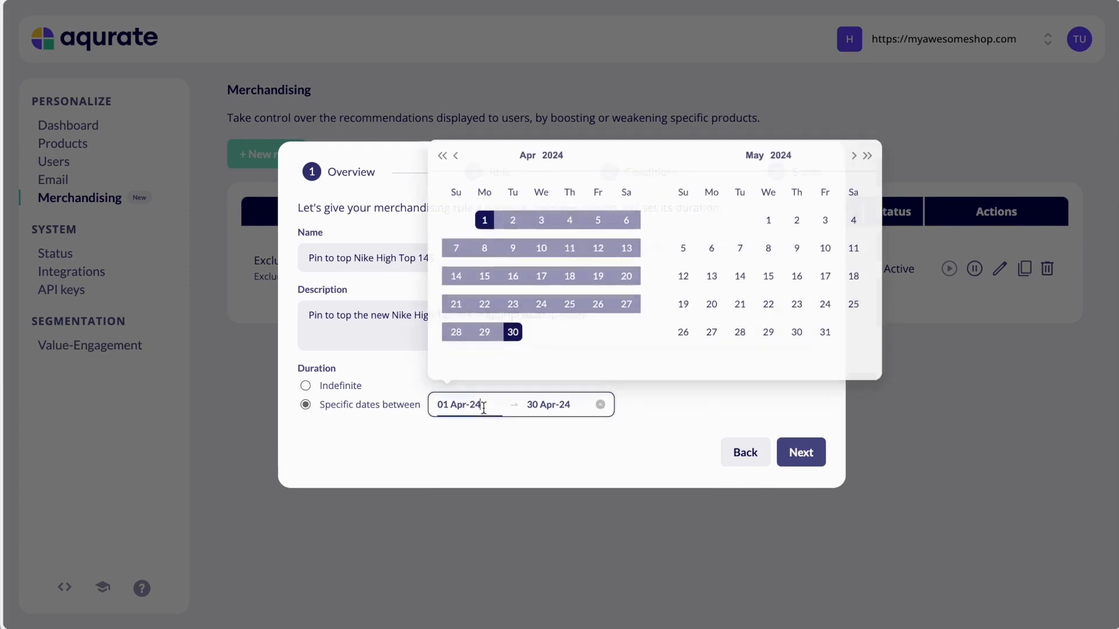
left_click(485, 221)
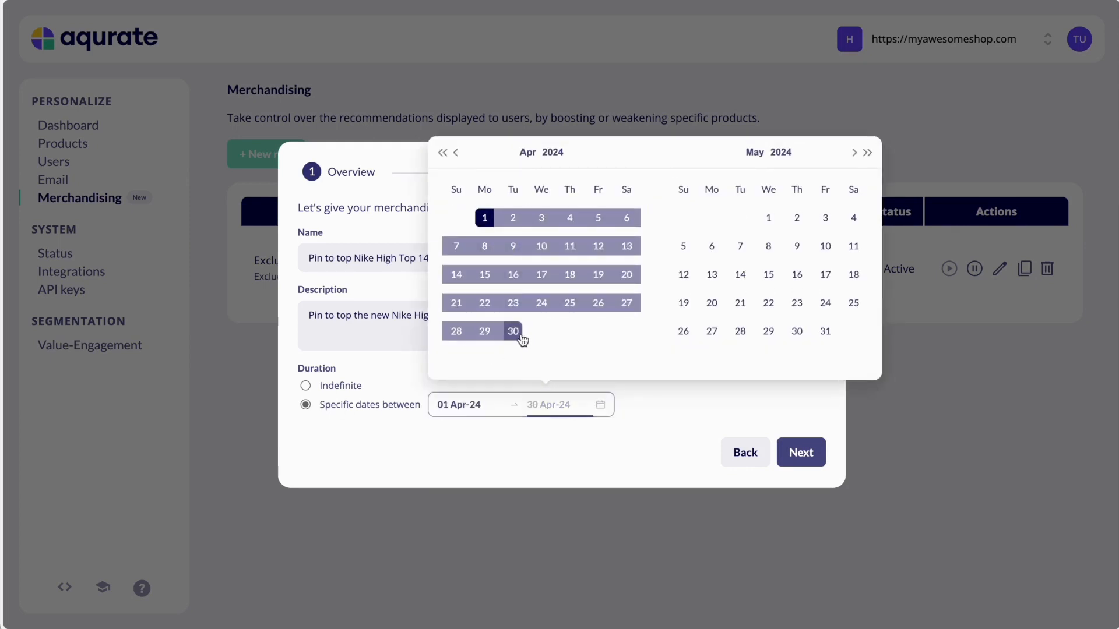
left_click(512, 331)
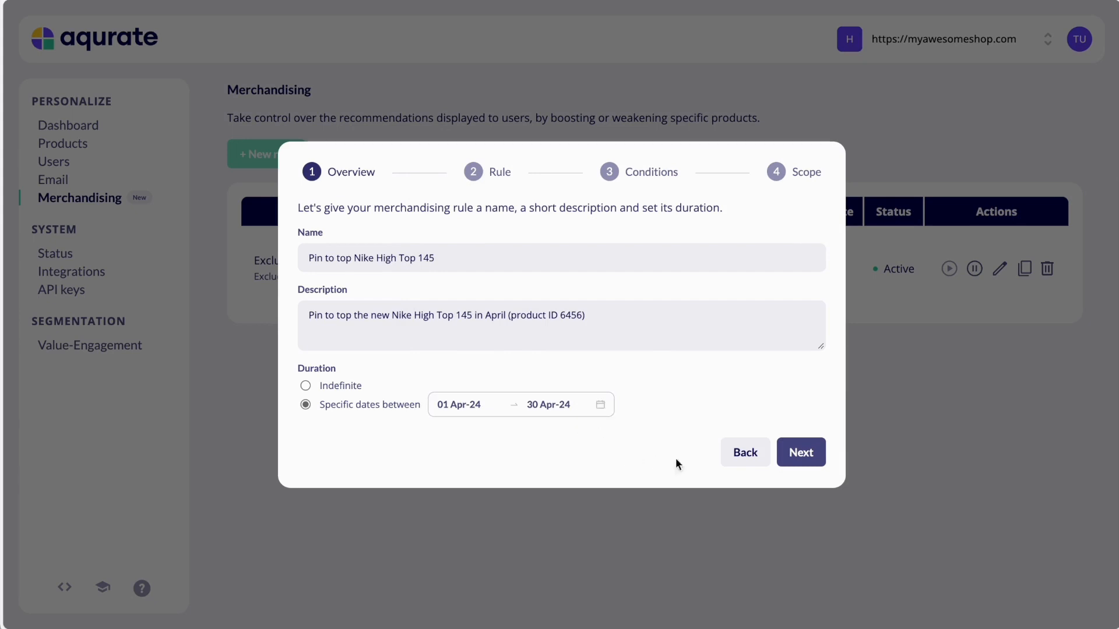
left_click(801, 455)
- Set the merchandising rule to Pin to top for products whose product_id is one of 6456
left_click(468, 276)
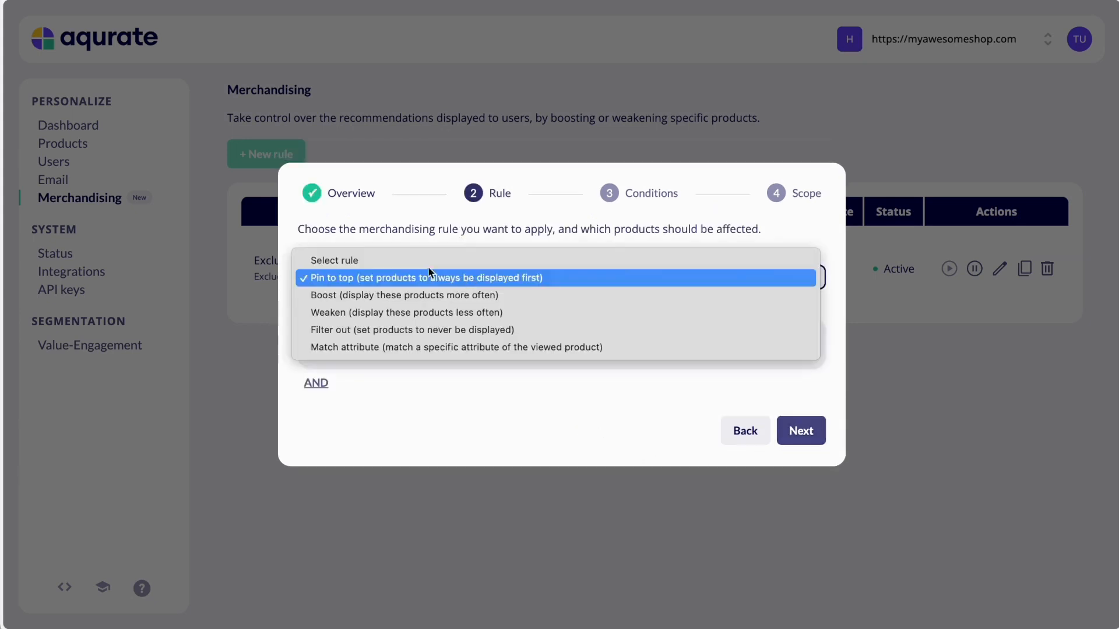
left_click(344, 278)
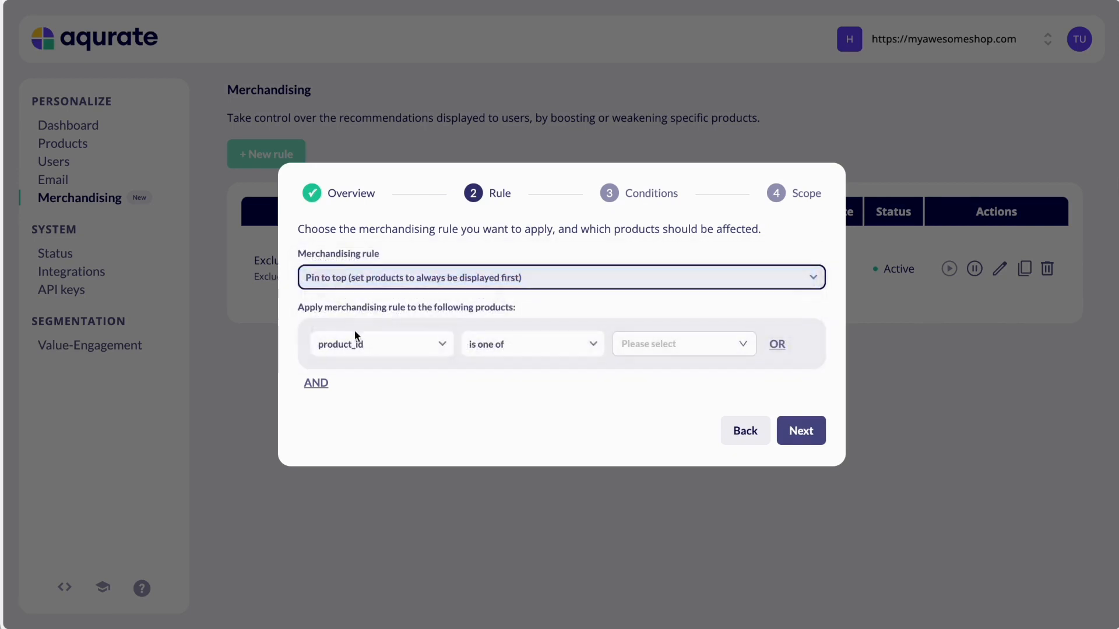
left_click(693, 347)
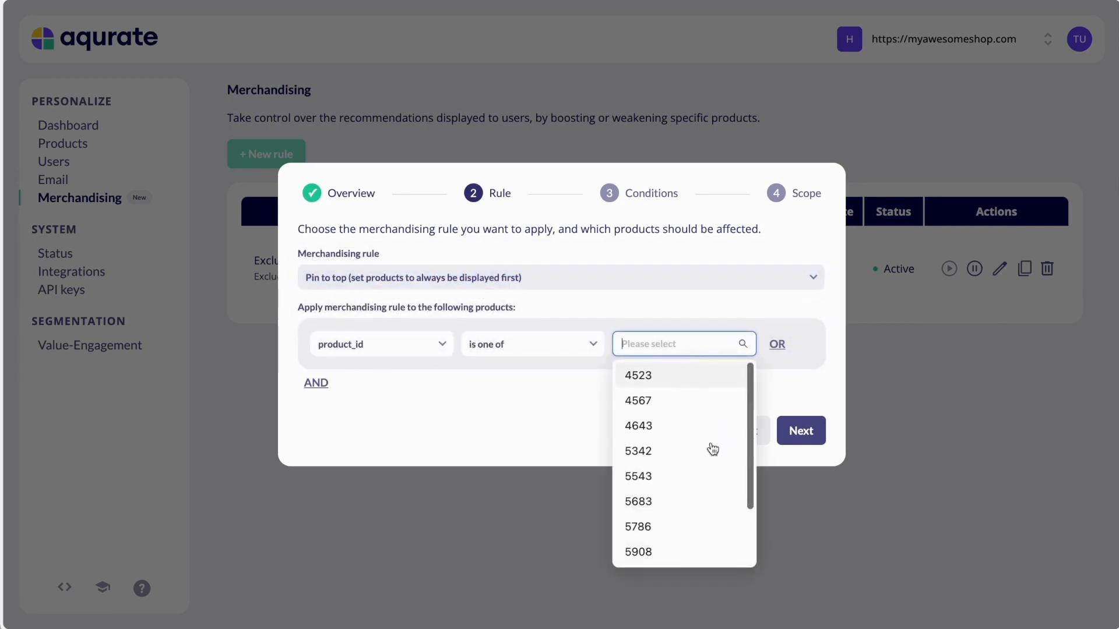
scroll(707, 522, "down", 3)
left_click(699, 530)
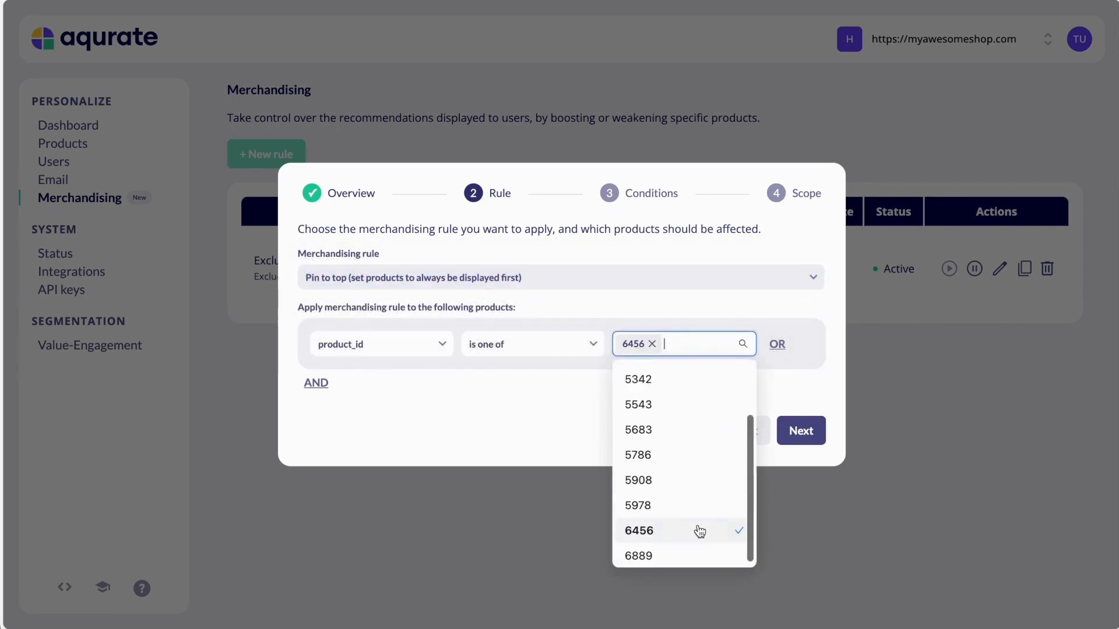
left_click(530, 414)
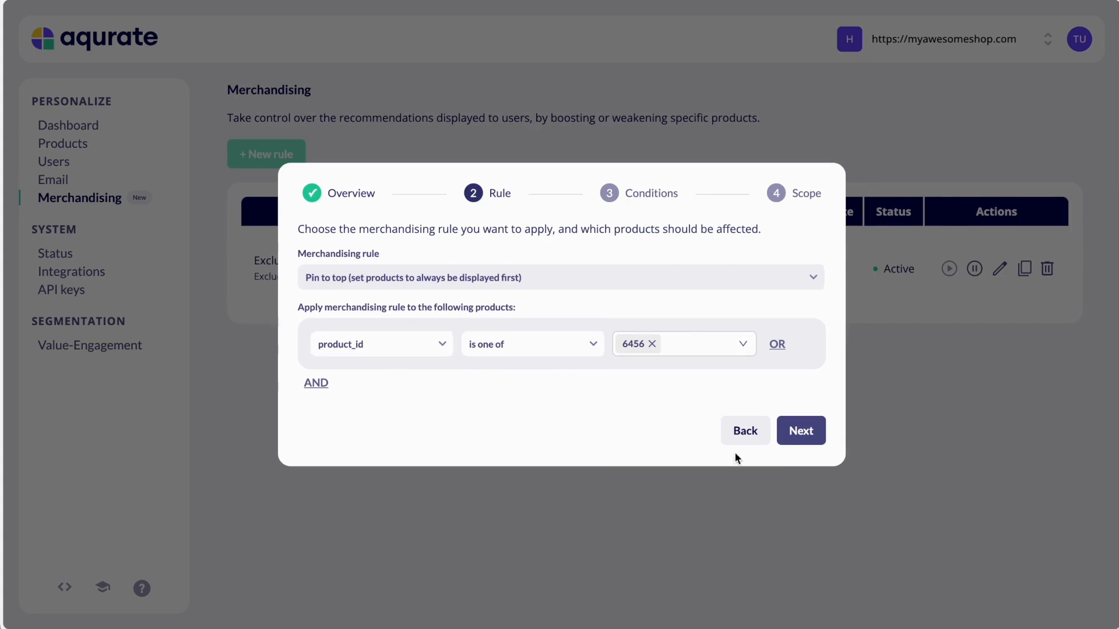
left_click(802, 431)
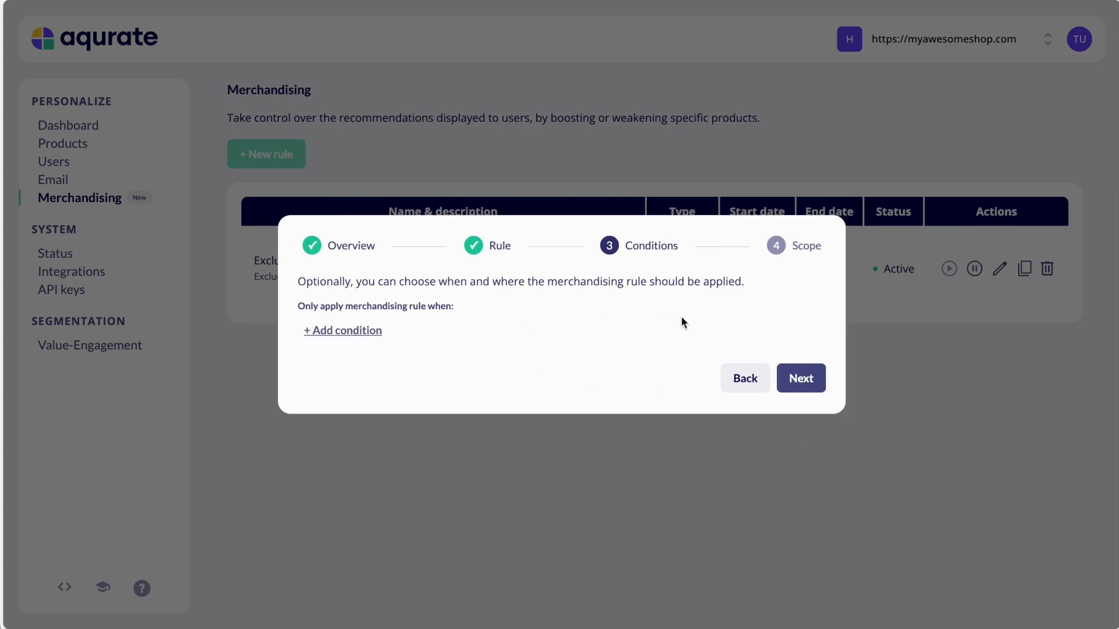
- Activate the pin-to-top rule without extra conditions and for all types of recommendations
left_click(801, 378)
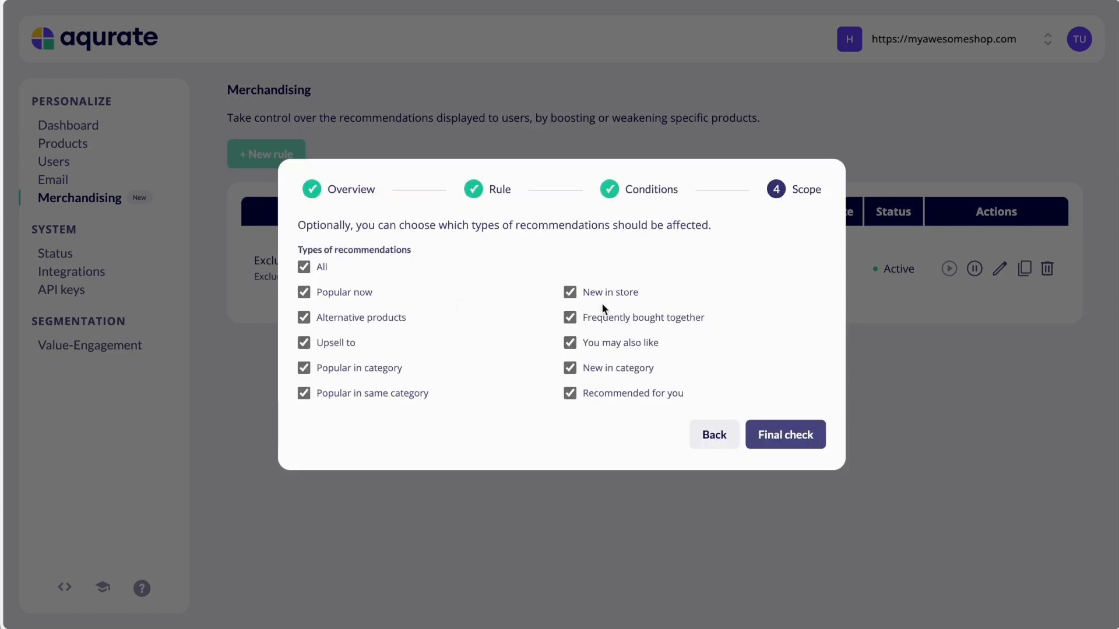
left_click(781, 435)
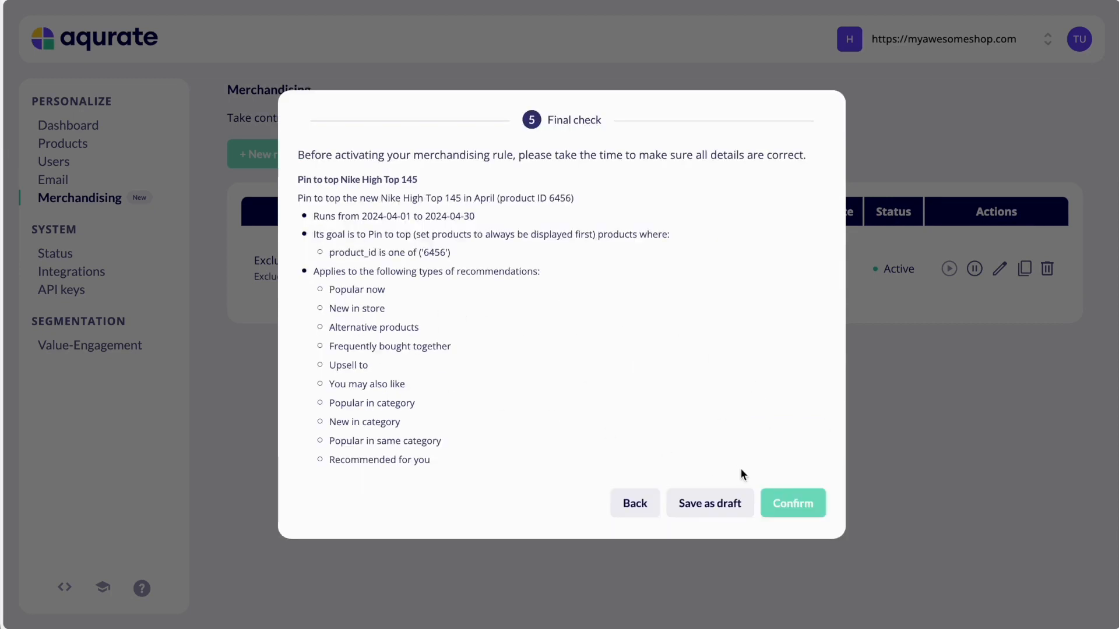
left_click(811, 512)
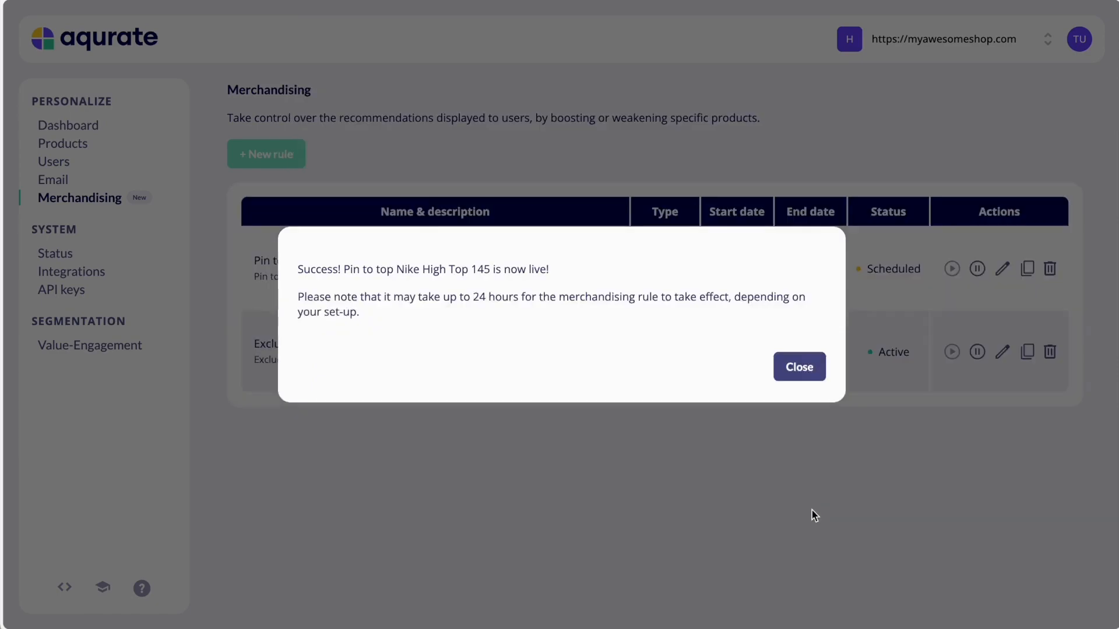
left_click(804, 373)
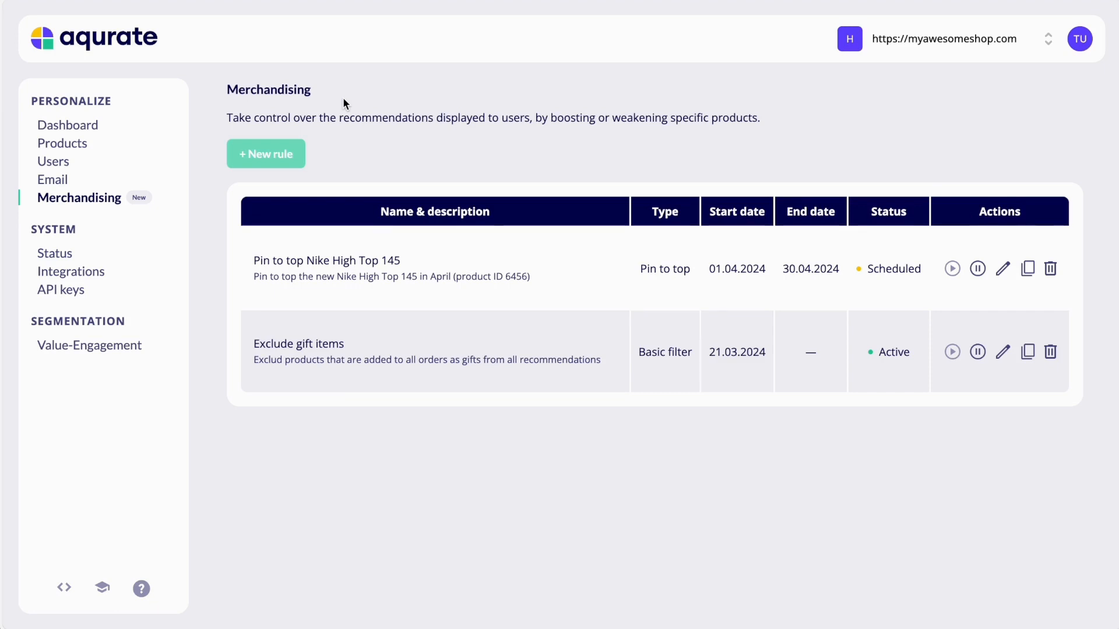
- Start a merchandising rule named "Boost items with high stock", described as "Make room in warehouse for summer collection by boosting items with stock >50"
left_click(252, 161)
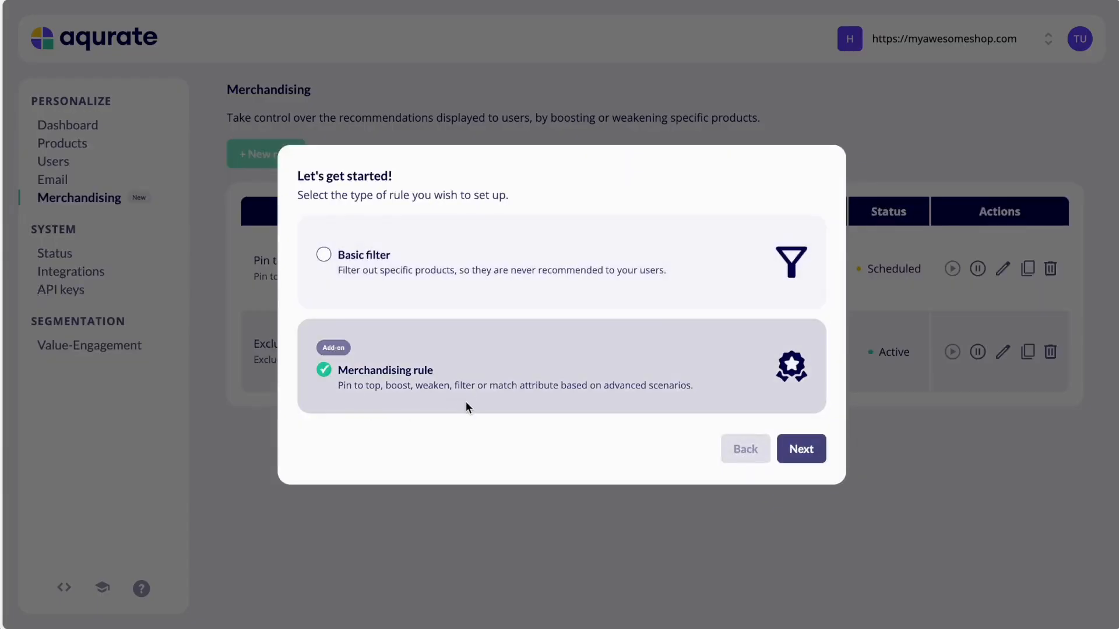
left_click(821, 451)
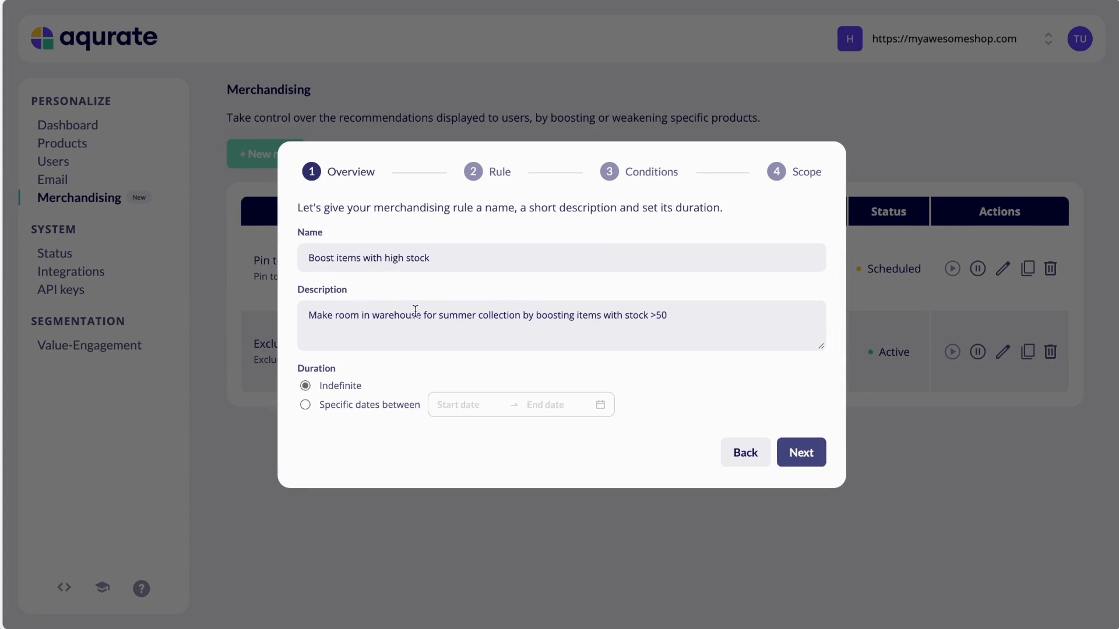
- Limit the high-stock rule's duration to the specific dates 01 Apr-24 to 14 Apr-24
left_click(338, 406)
left_click(481, 408)
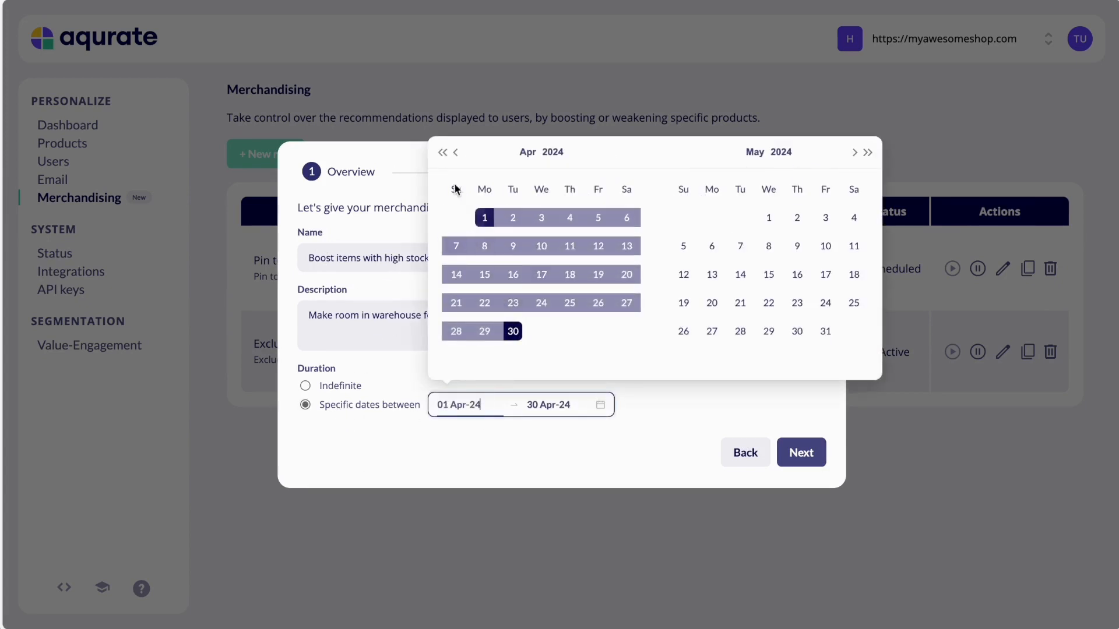
left_click(484, 217)
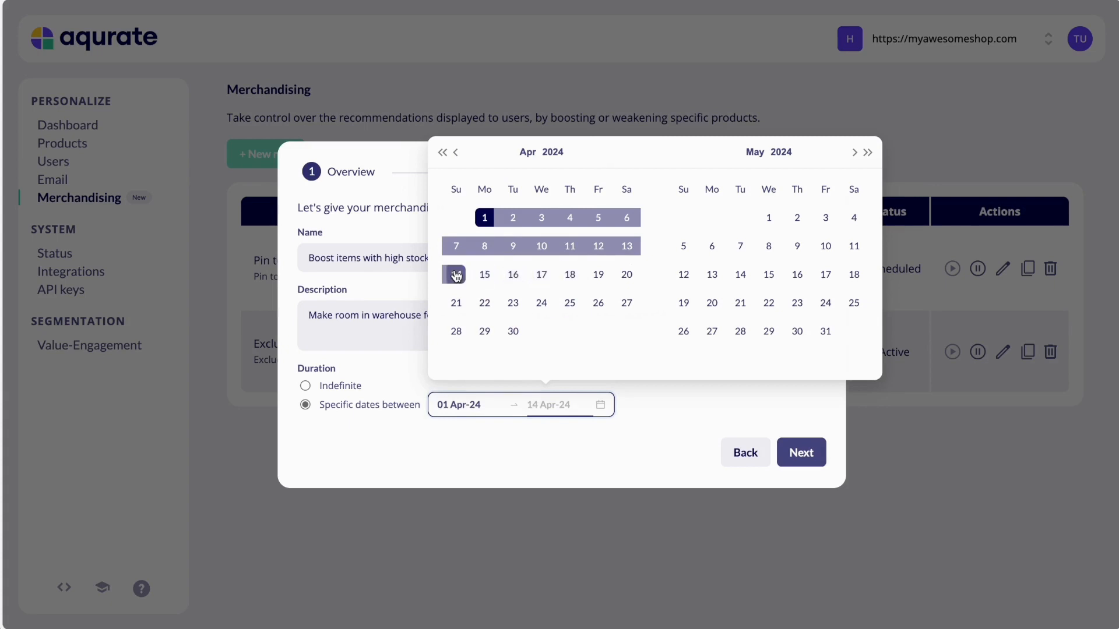
left_click(457, 274)
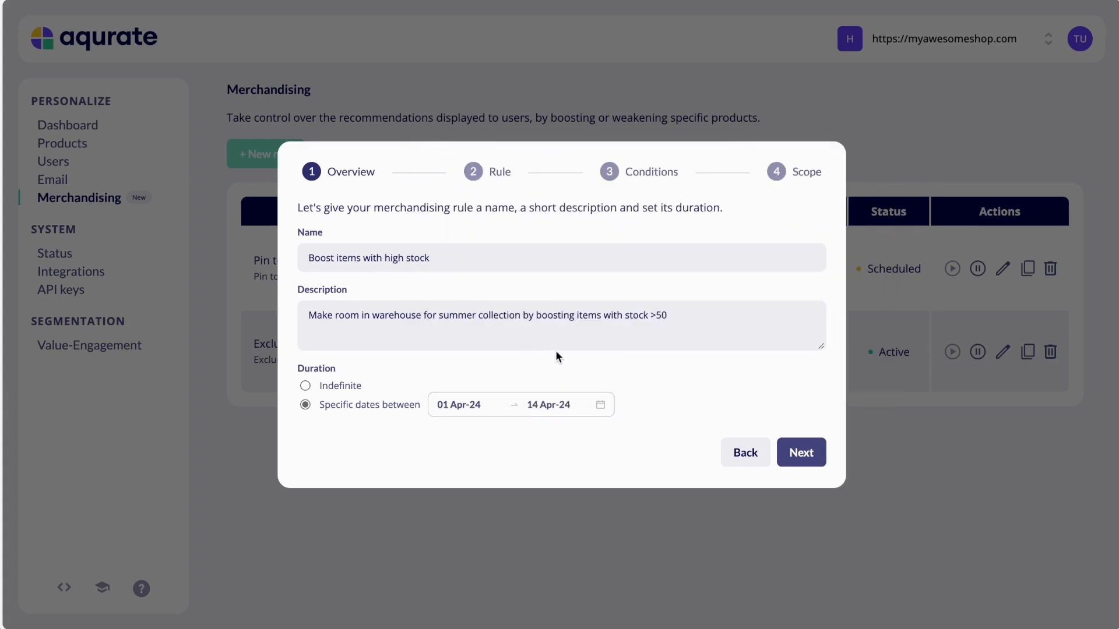
left_click(797, 457)
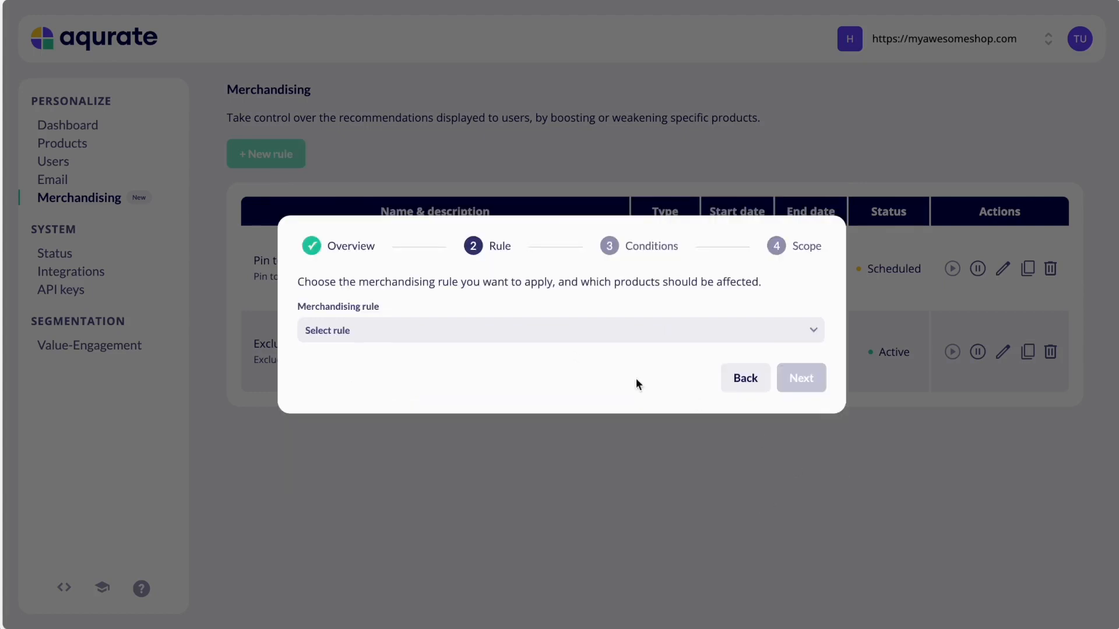
- Set the merchandising rule to Boost for products whose stock_quantity is >= 50
left_click(513, 334)
left_click(493, 361)
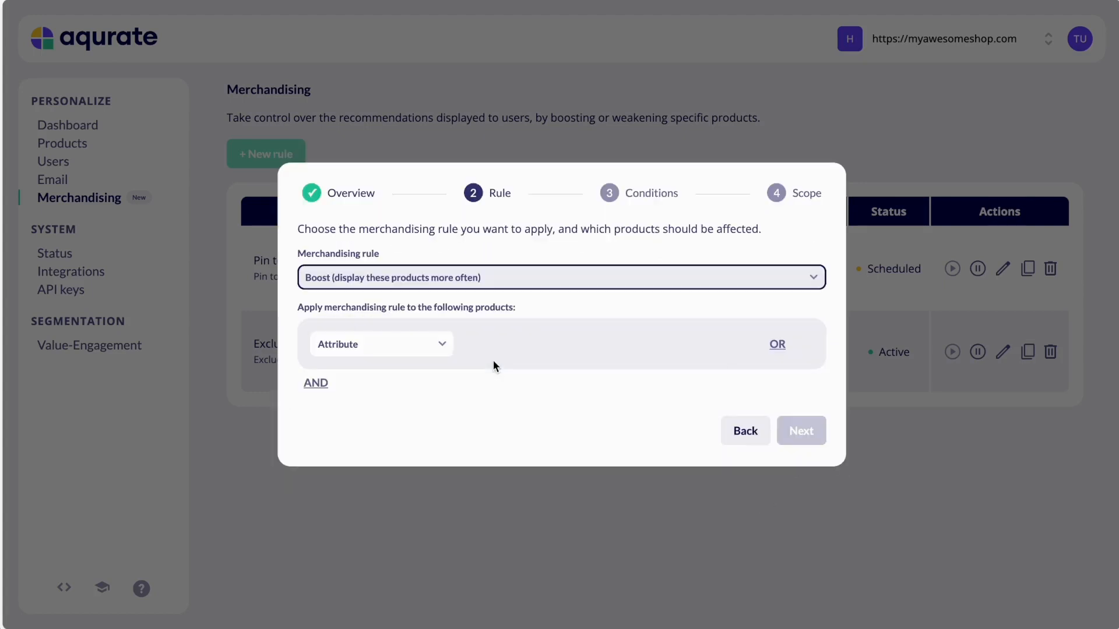
left_click(406, 346)
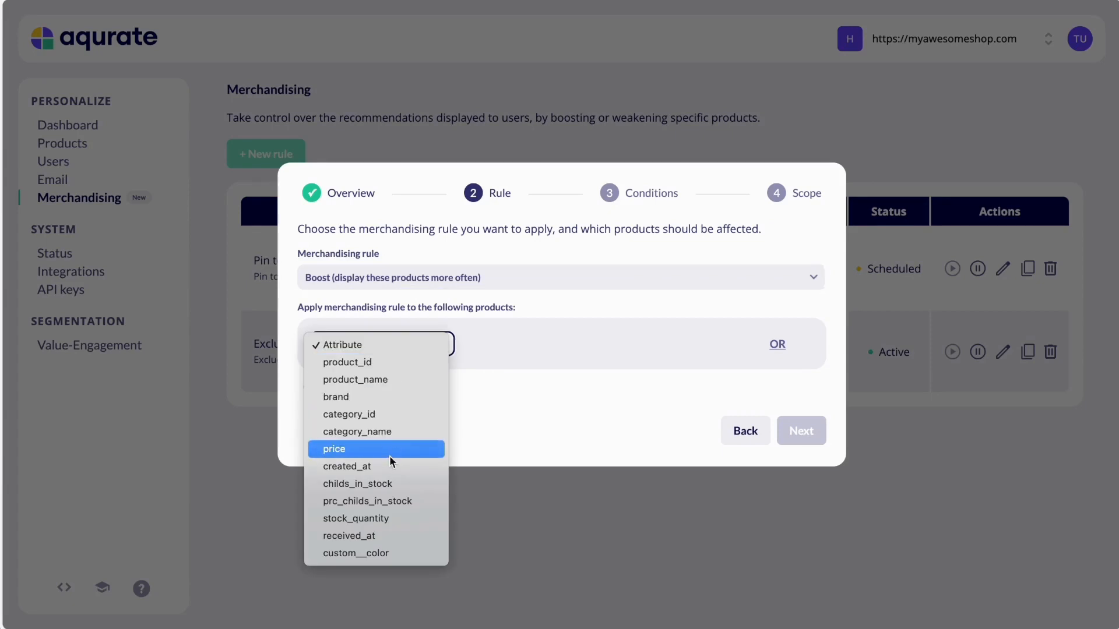
left_click(397, 520)
left_click(515, 348)
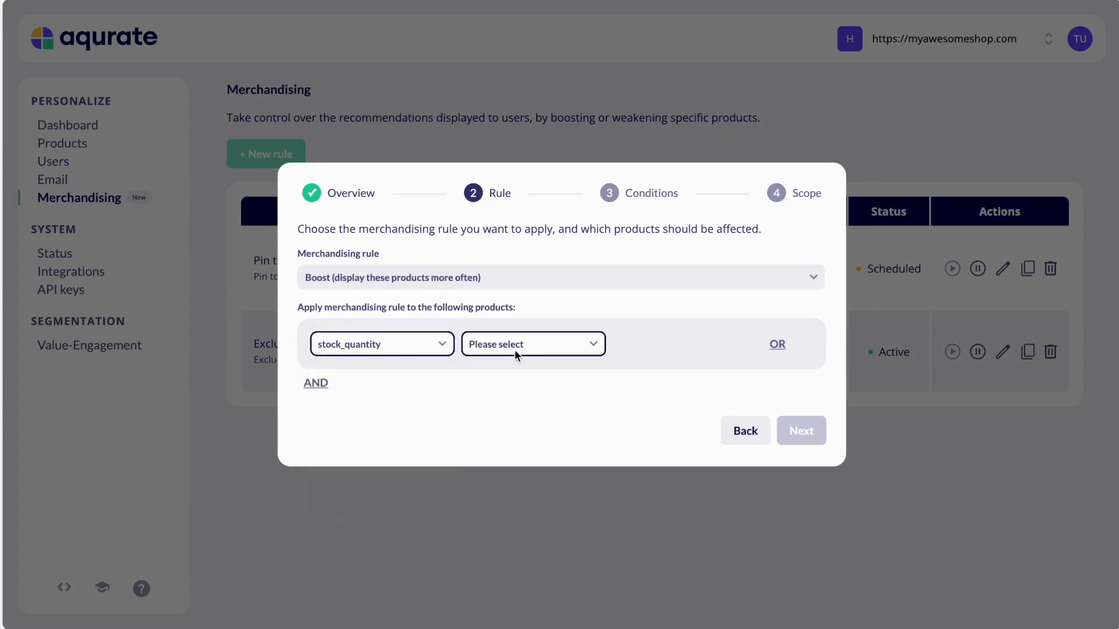
left_click(524, 446)
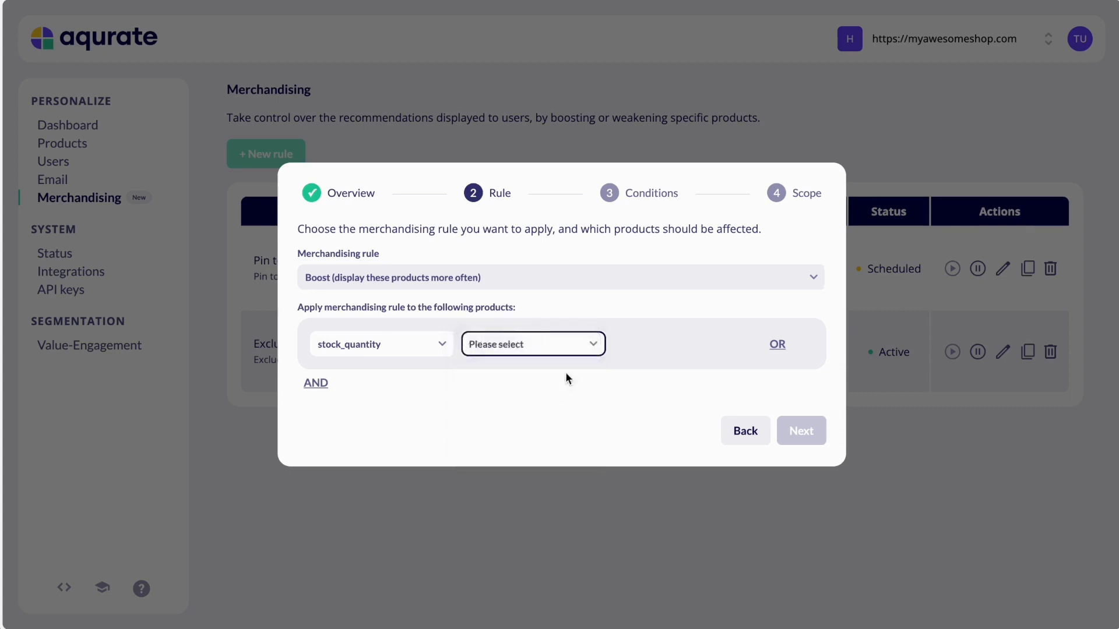
left_click(637, 347)
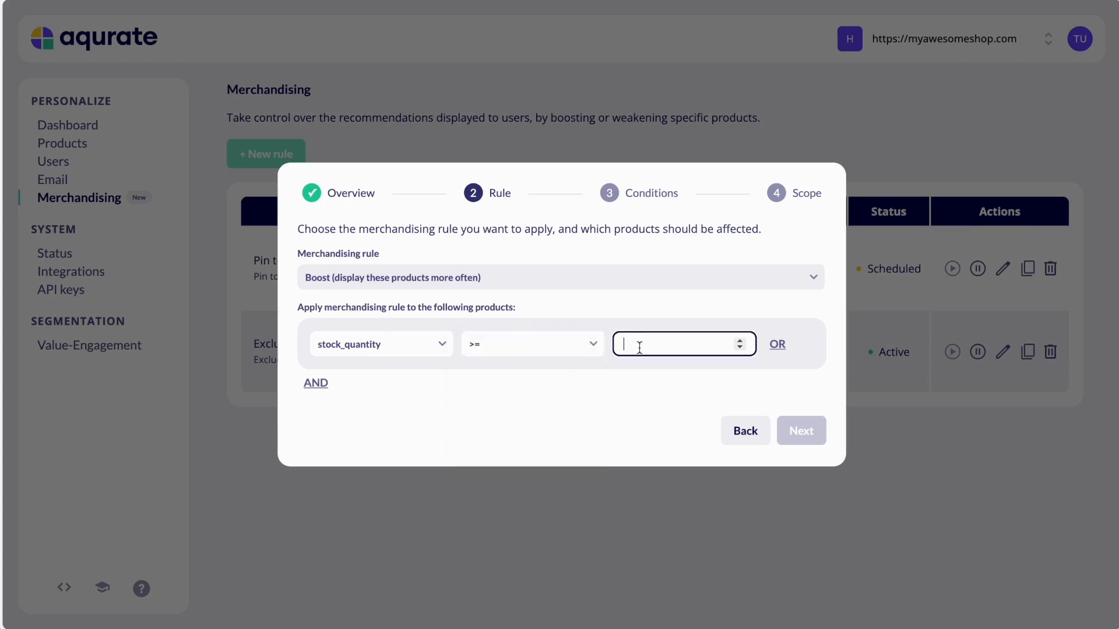
type("50")
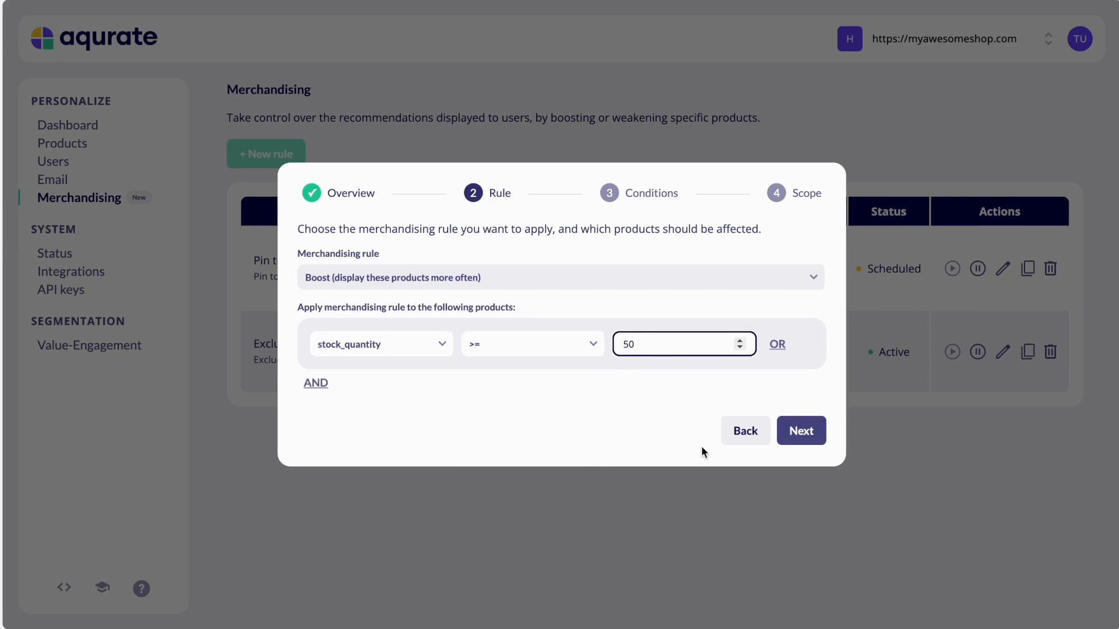
left_click(807, 440)
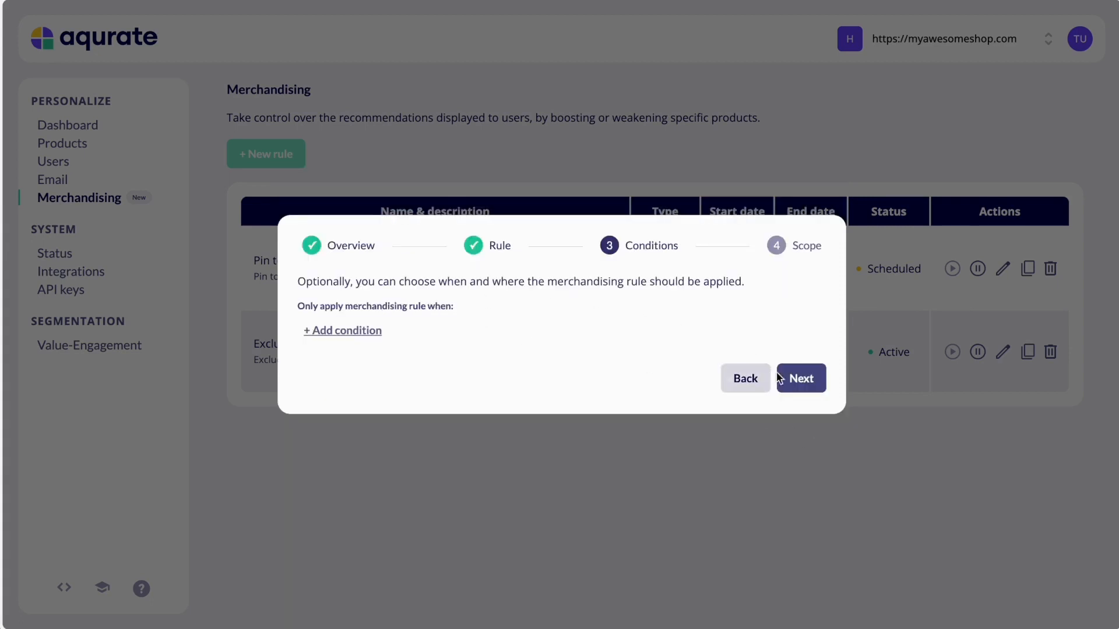
- Activate the high-stock boost rule without extra conditions and for all types of recommendations
left_click(802, 379)
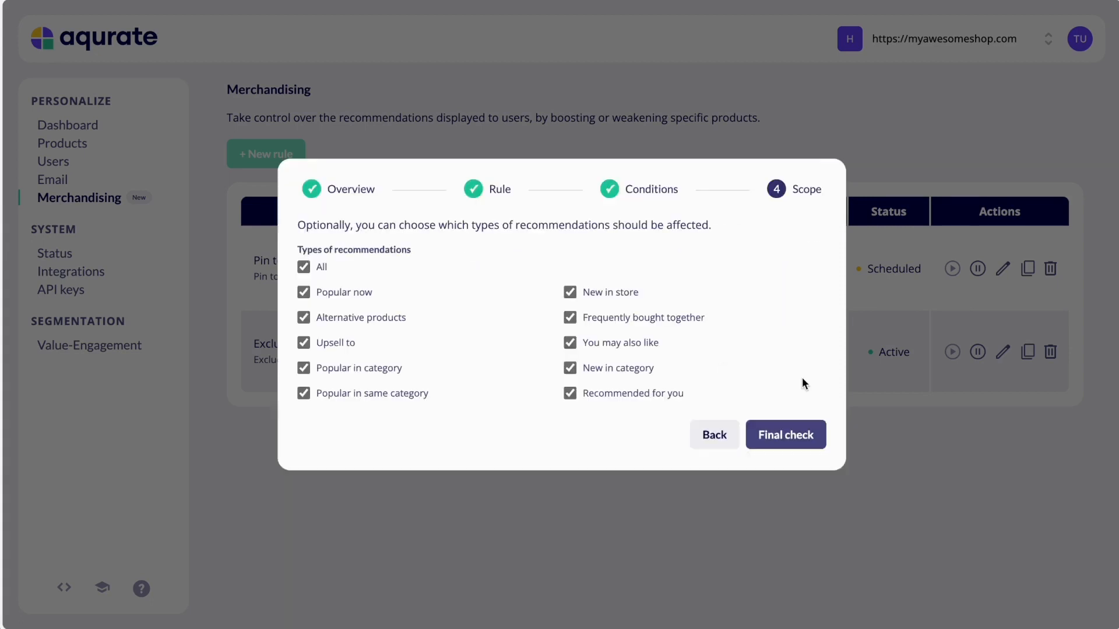
left_click(795, 440)
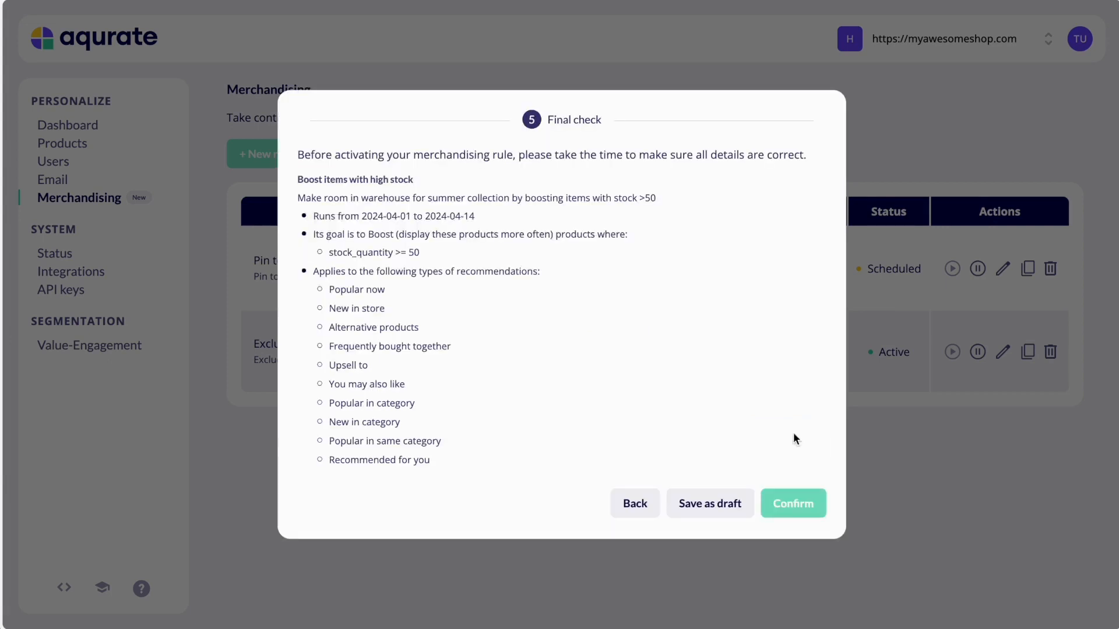
left_click(798, 505)
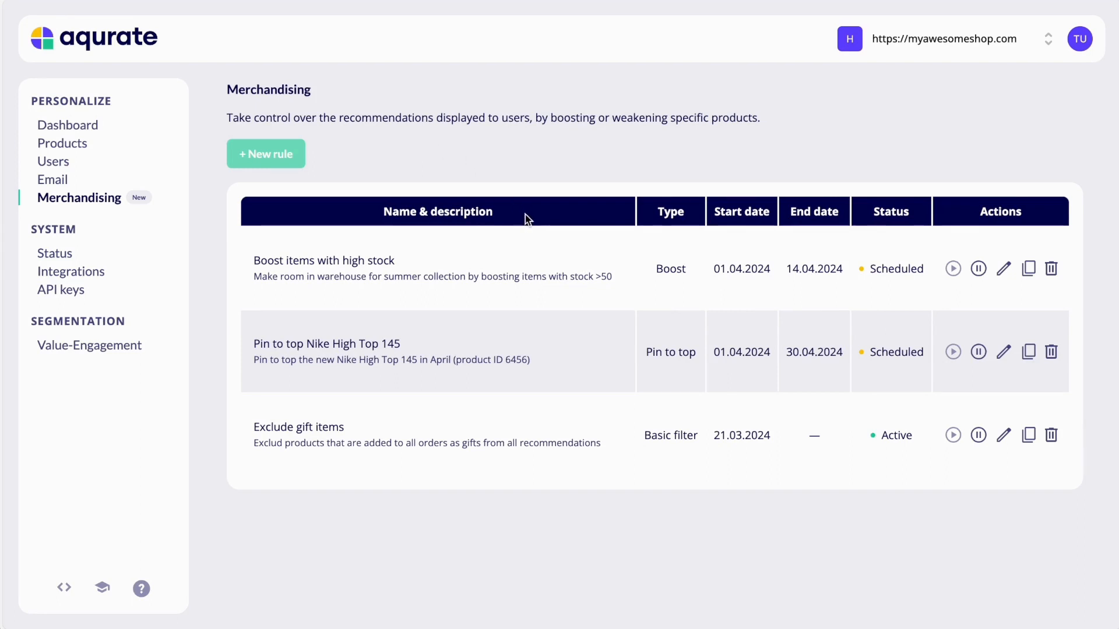
- Start a merchandising rule named "Winter is coming", described as "Weaken flip-flops over winter.", with specific dates 01 Dec-24 to 28 Feb-25
left_click(267, 153)
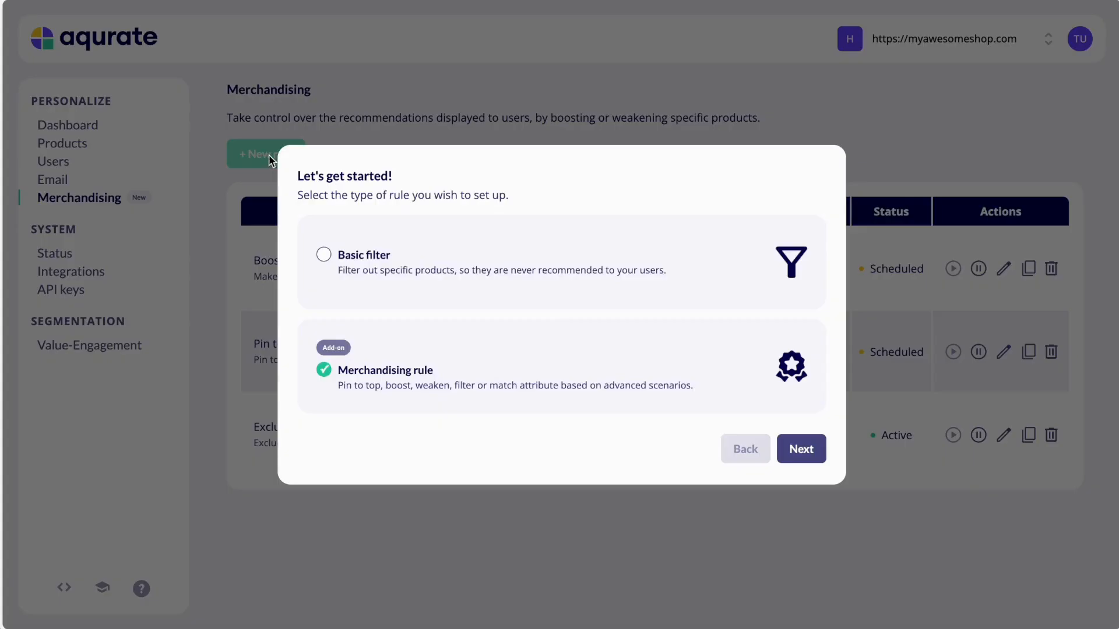
left_click(801, 450)
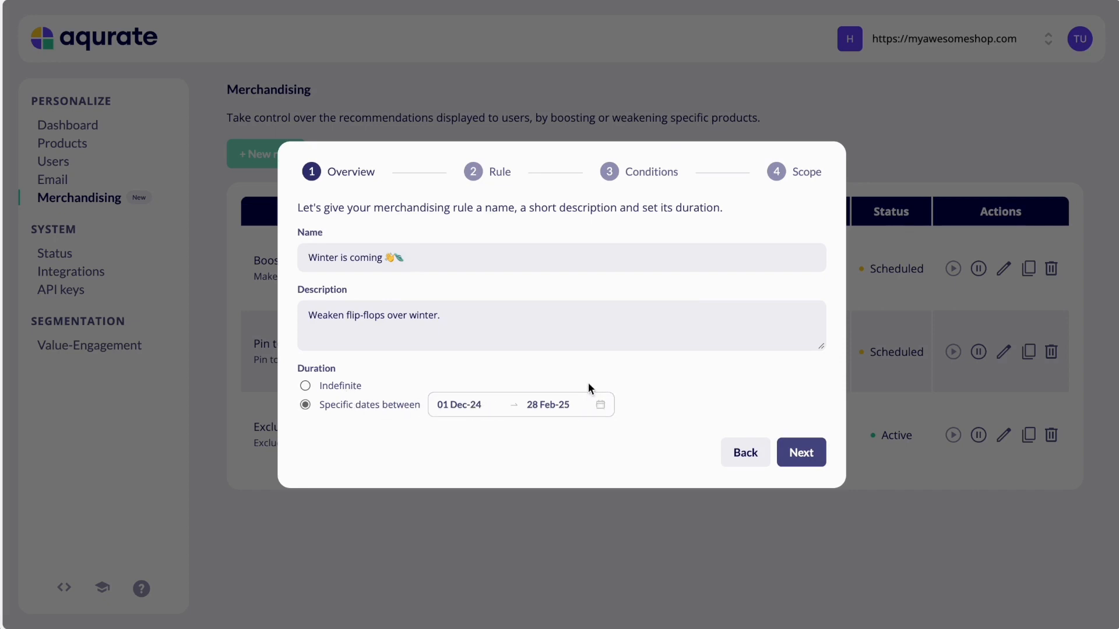
left_click(800, 455)
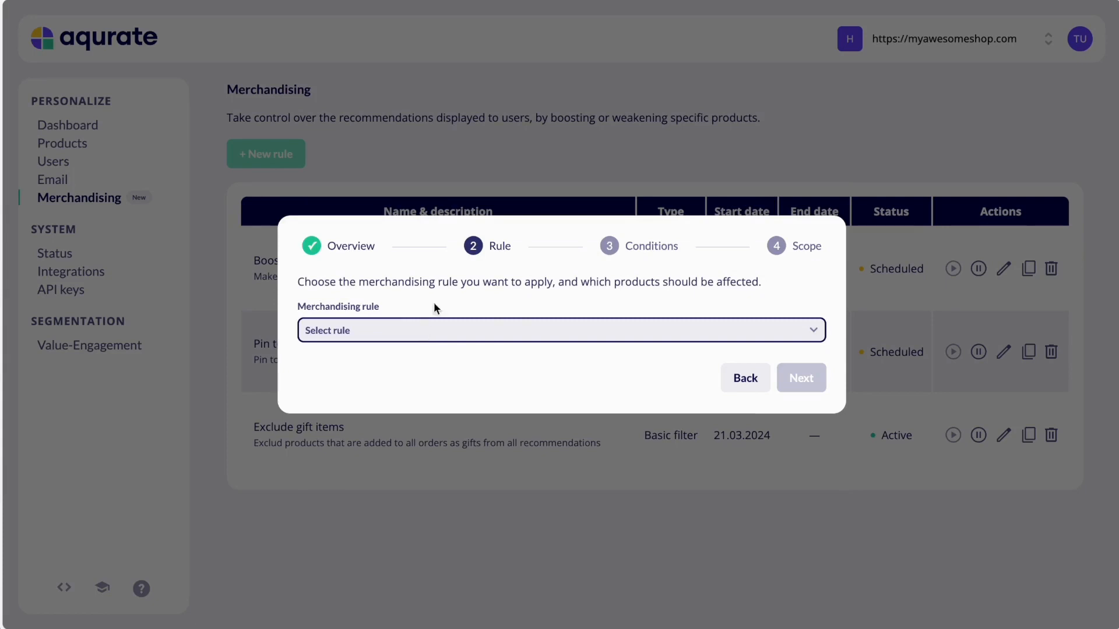
- Set the winter rule to Weaken for products whose category_name is one of Flip-flops
left_click(438, 328)
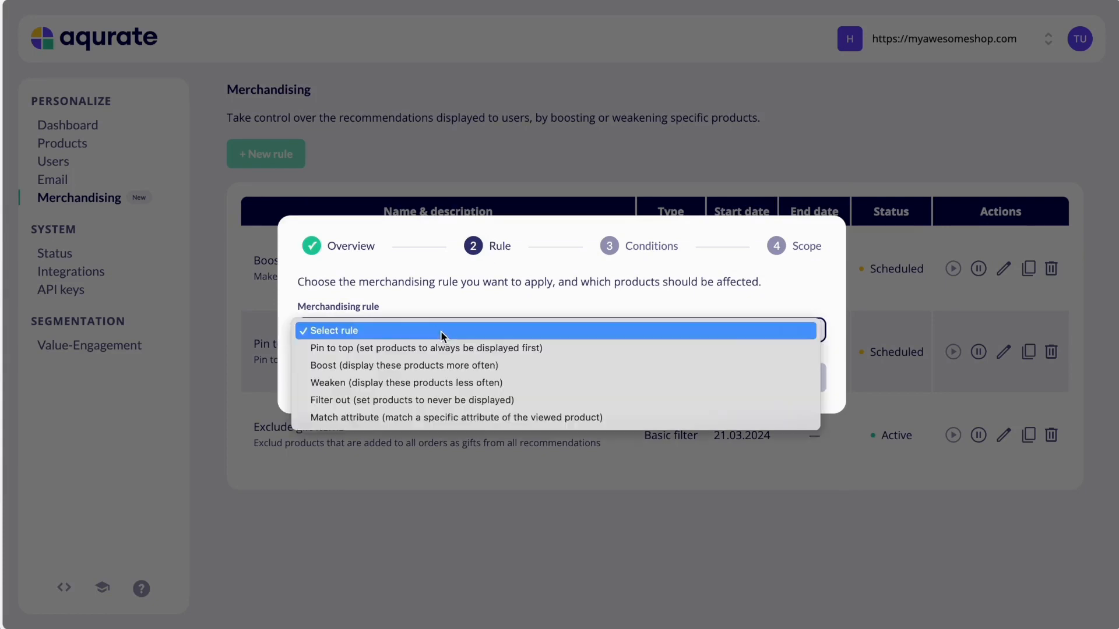
left_click(413, 382)
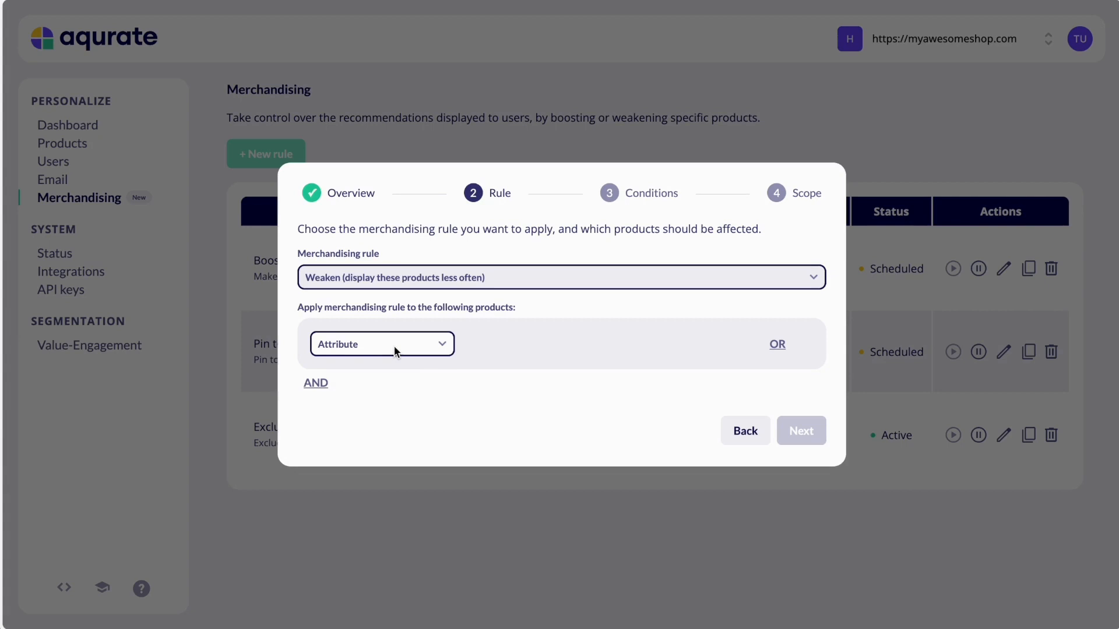
left_click(393, 345)
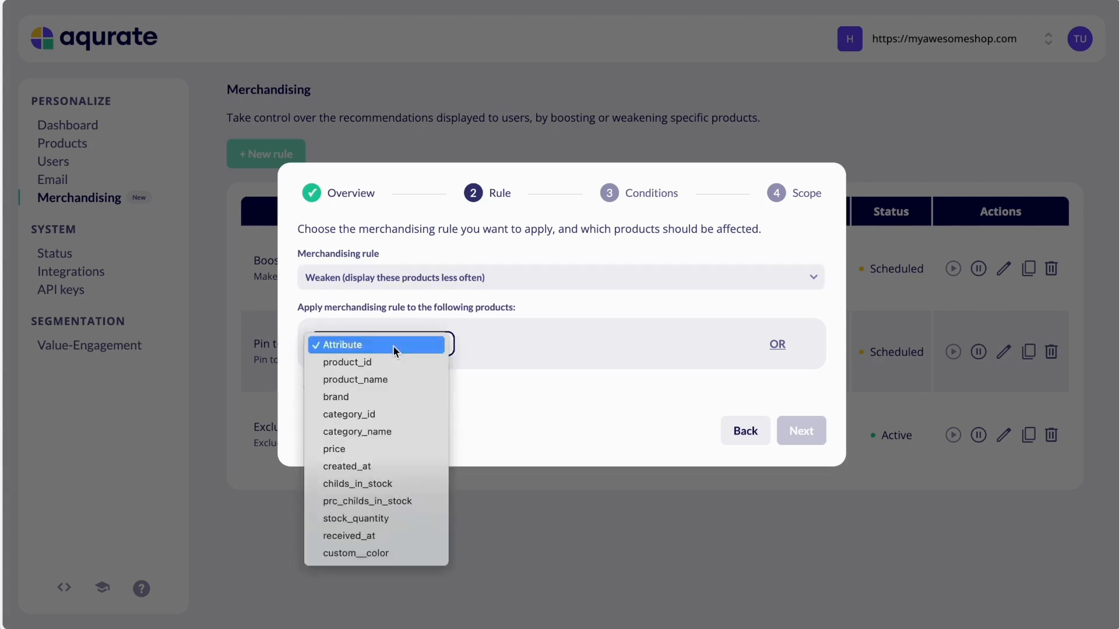
left_click(382, 433)
left_click(537, 345)
left_click(537, 362)
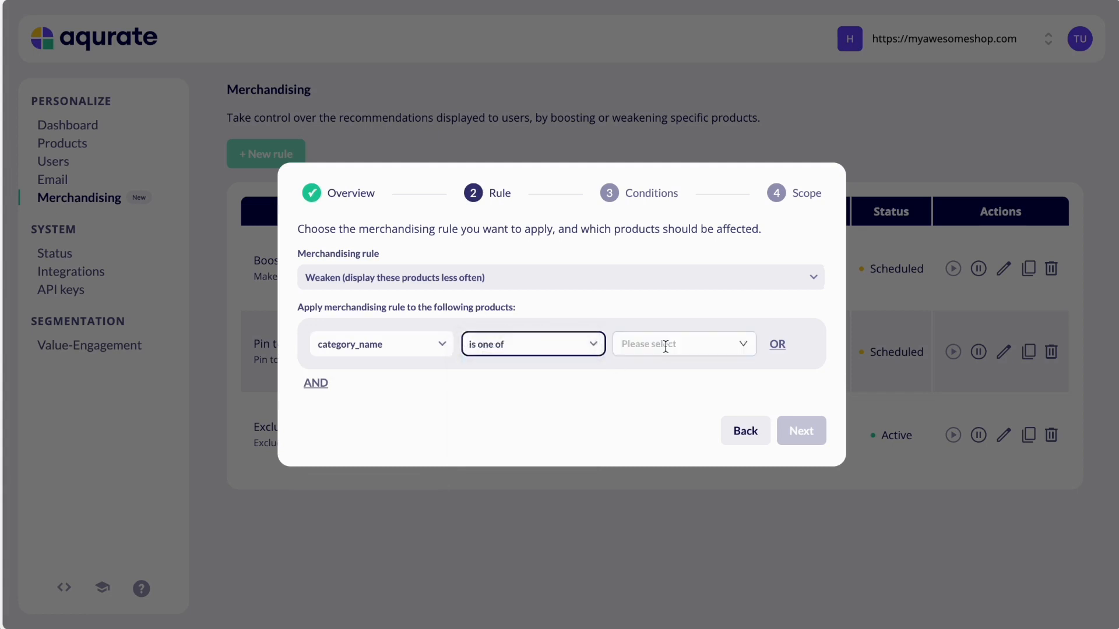
left_click(667, 346)
left_click(670, 402)
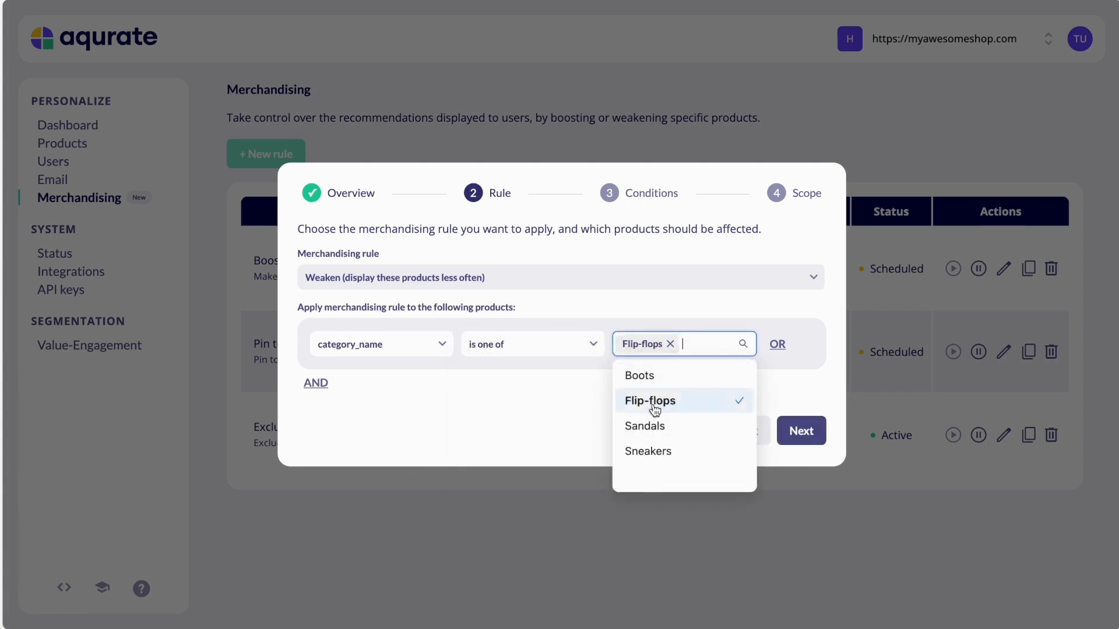
left_click(712, 414)
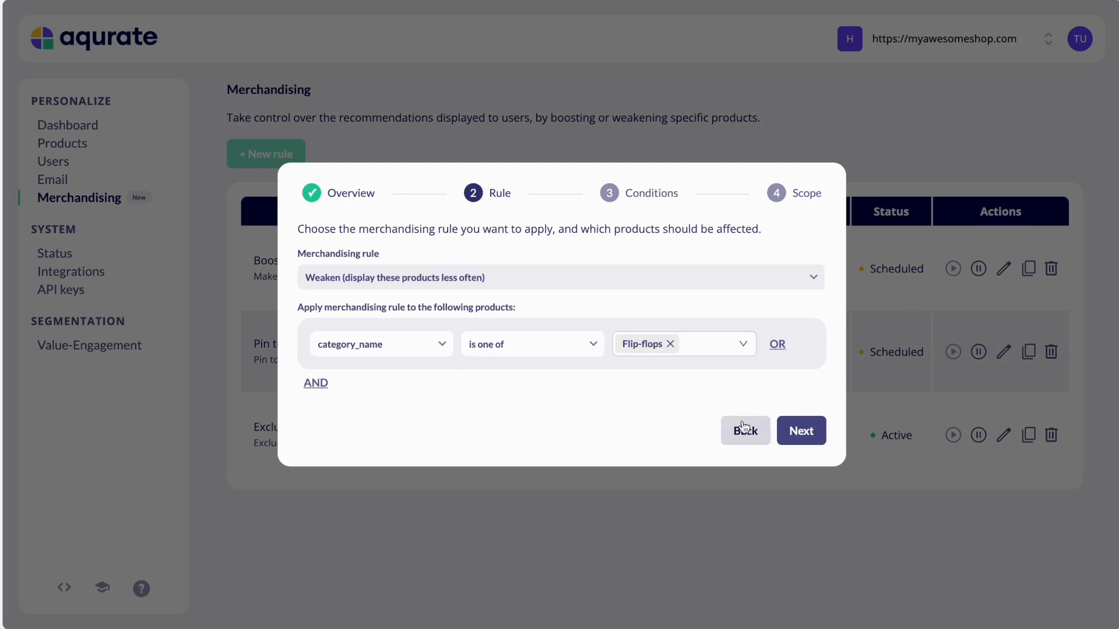
left_click(797, 434)
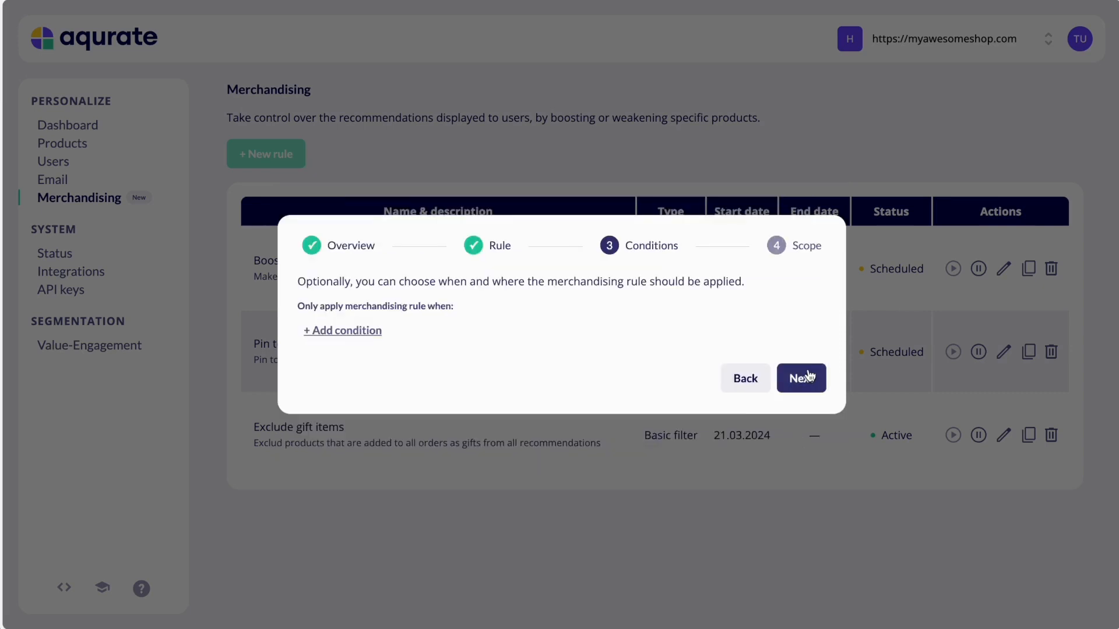
- Activate the flip-flops weakening rule without extra conditions and for all types of recommendations
left_click(809, 376)
left_click(788, 439)
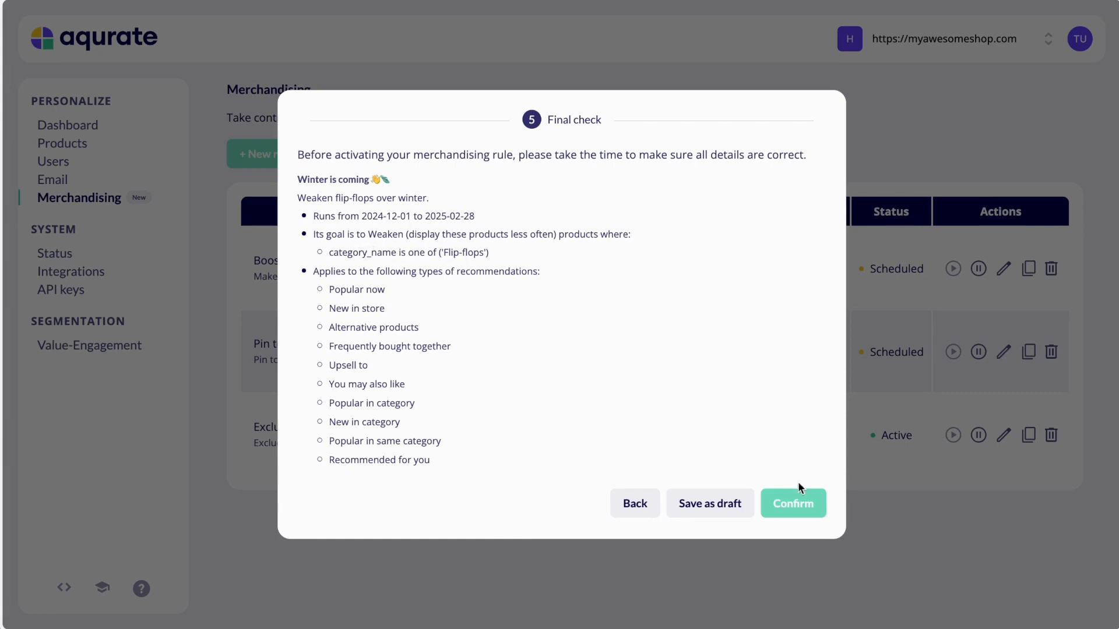
left_click(802, 512)
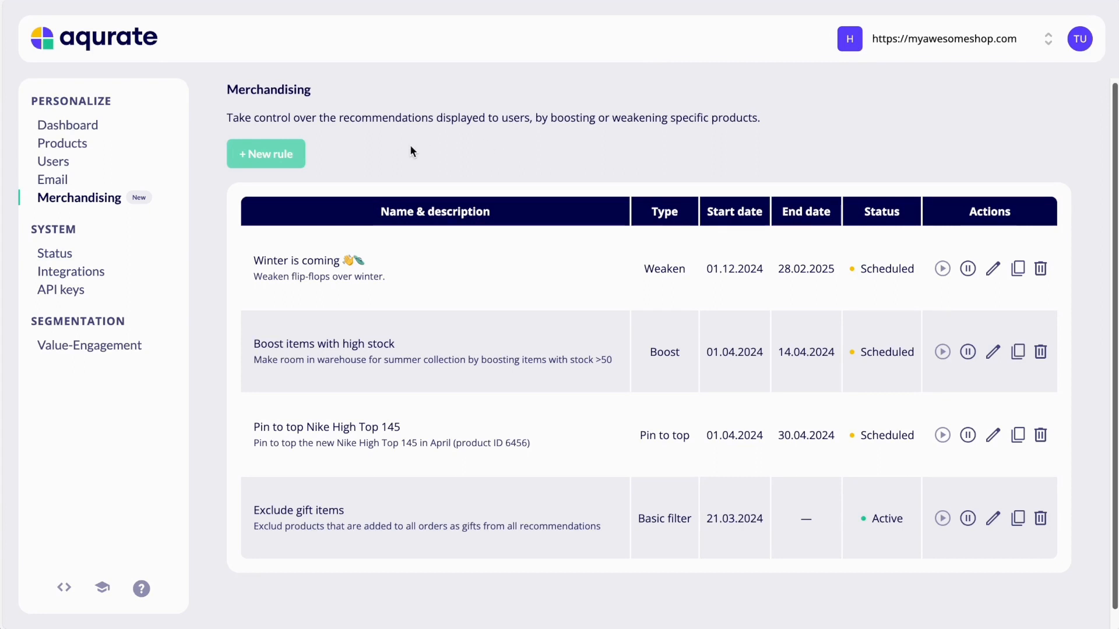
- Start an indefinite merchandising rule named "Filter out Nike Sneakers", described as "Marketing direction for the foreseeable future is to focus on other brands"
left_click(268, 156)
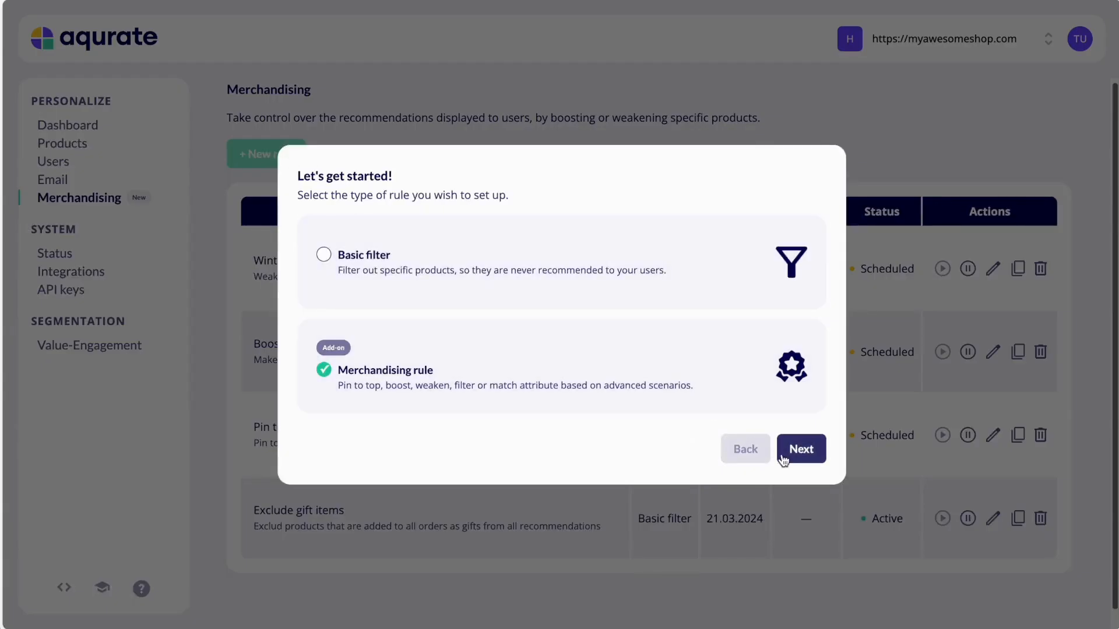
left_click(802, 459)
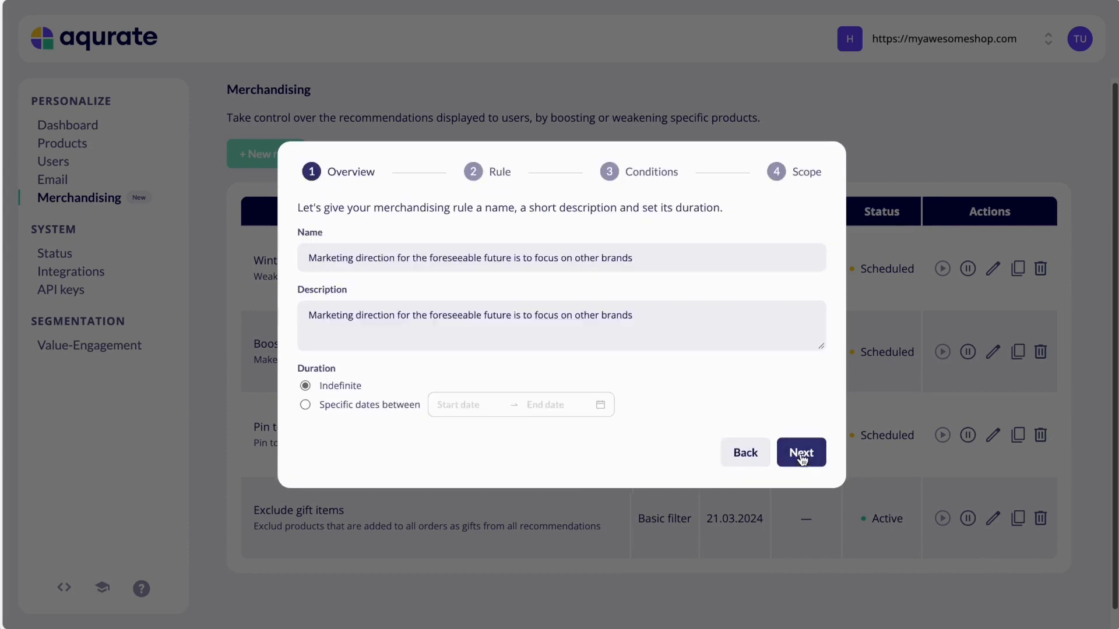
left_click(369, 261)
left_click_drag(307, 258, 661, 274)
type("Fi")
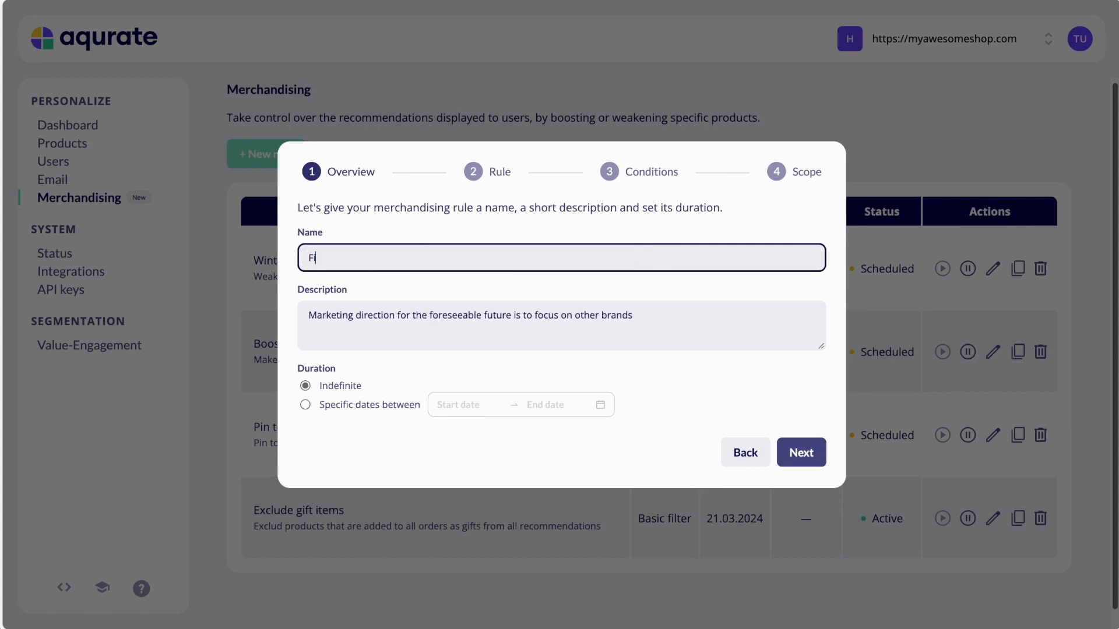
type("lter out Nike Sneakers")
left_click(801, 453)
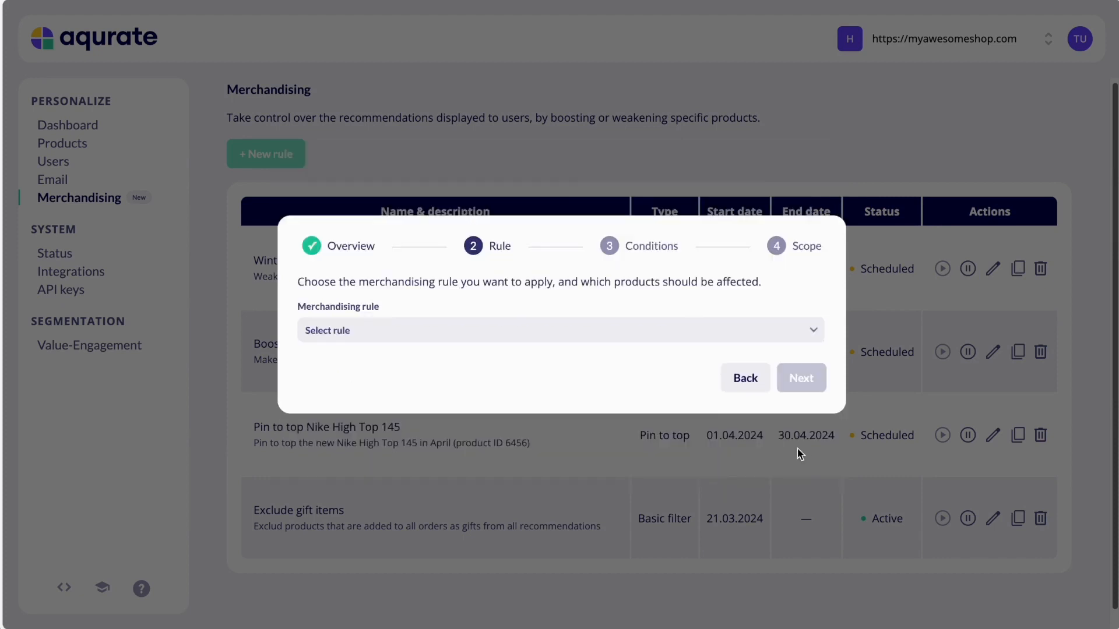
- Set the merchandising rule to Filter out for products whose category_name is one of Sneakers
left_click(511, 338)
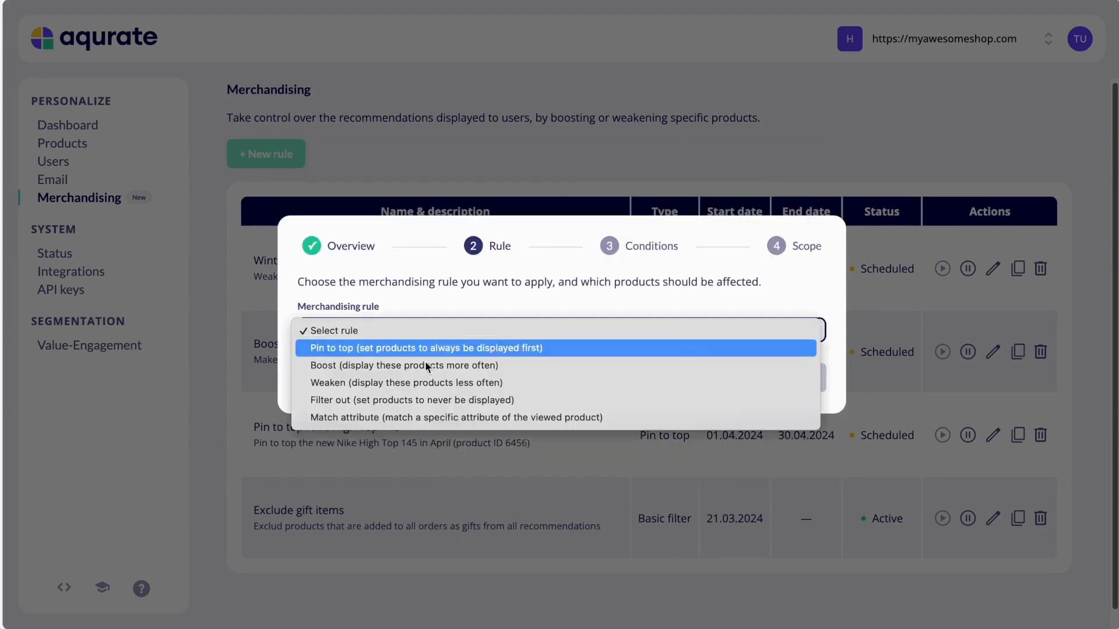
left_click(345, 400)
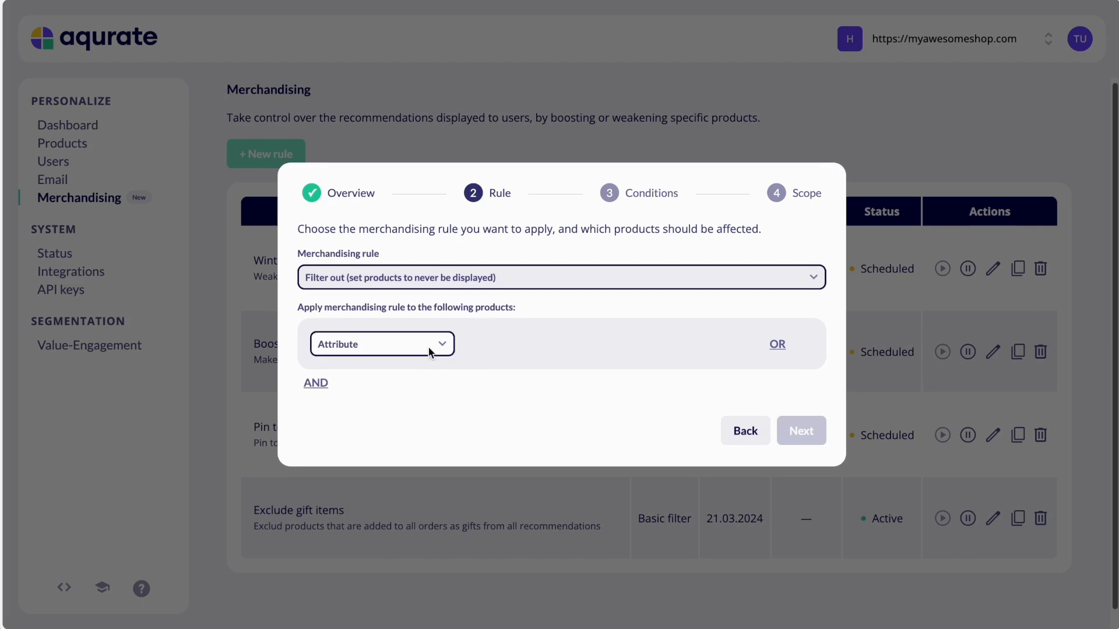
left_click(428, 351)
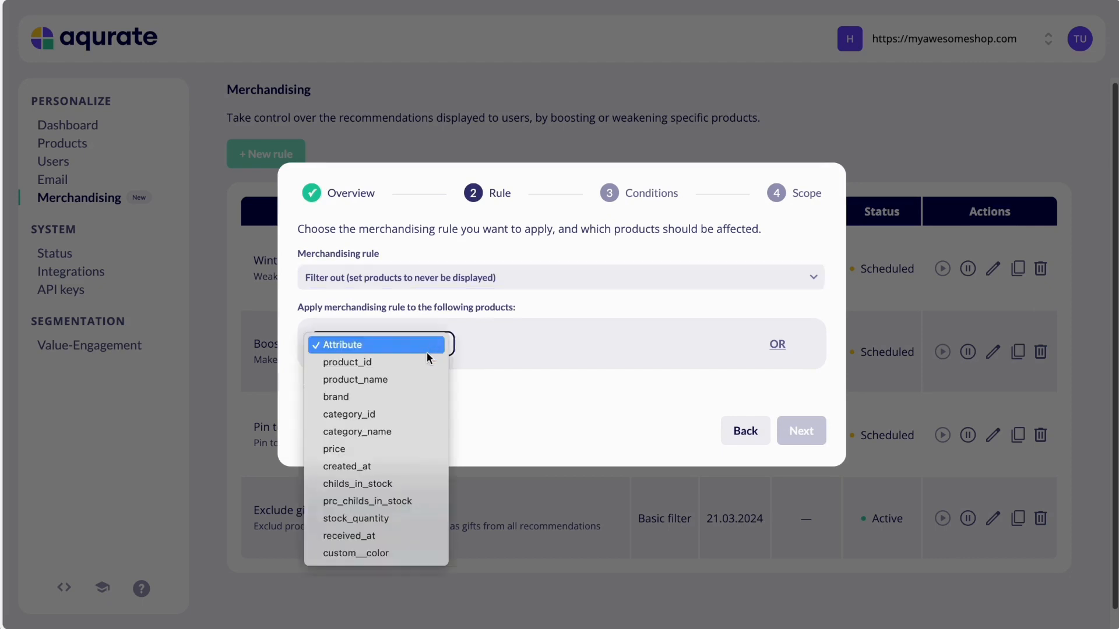
left_click(383, 432)
left_click(564, 345)
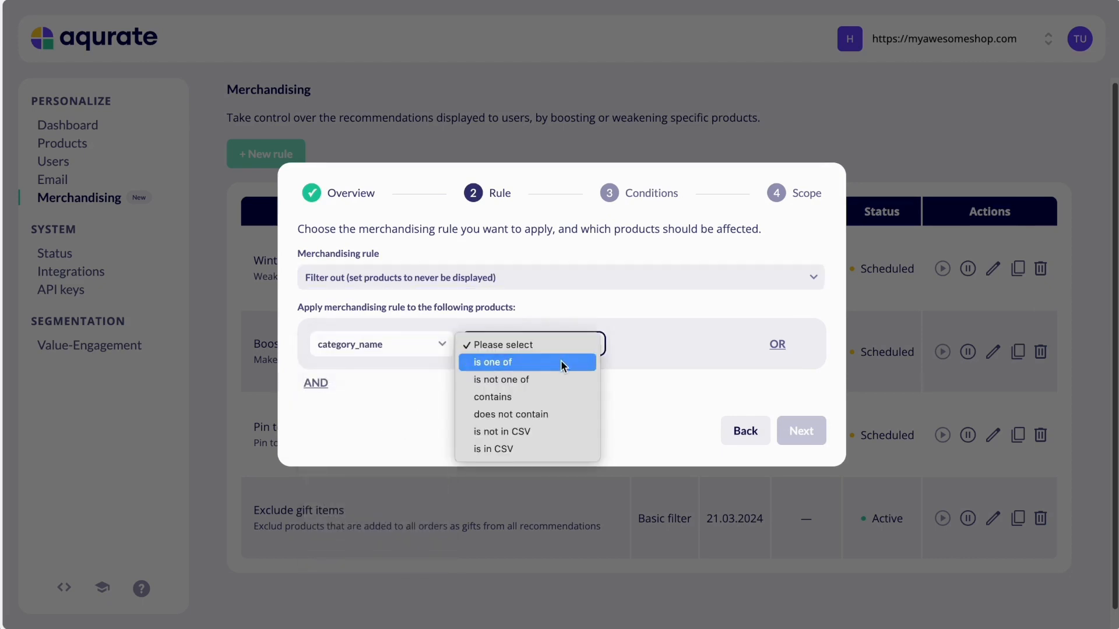
left_click(560, 363)
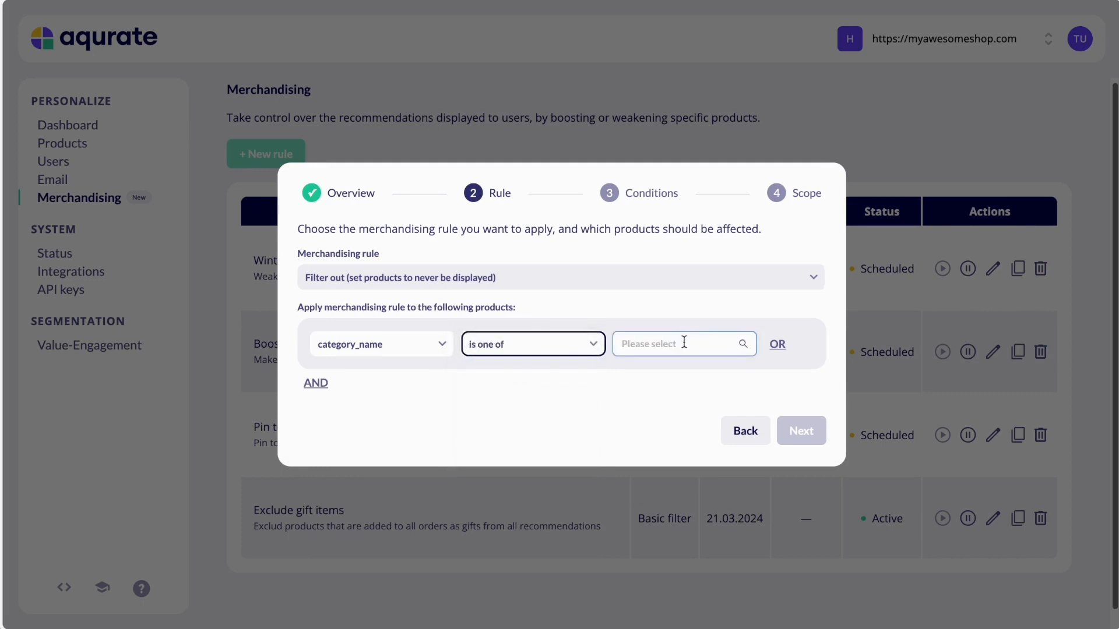
left_click(682, 344)
left_click(652, 454)
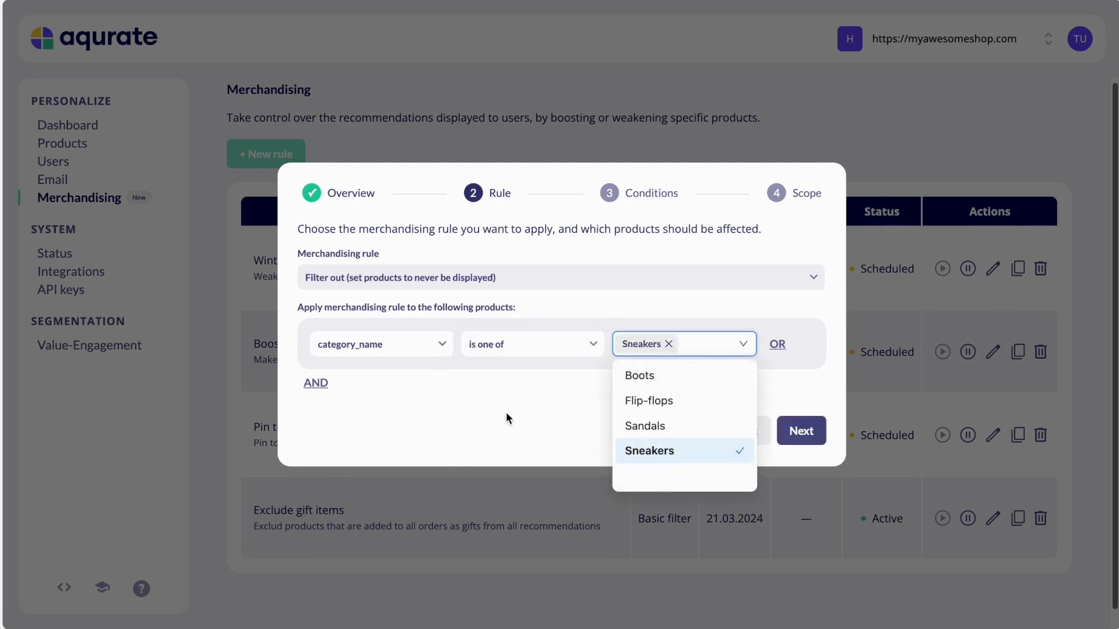
- Add an AND criterion to the filter-out rule requiring that brand is one of Nike
left_click(315, 386)
left_click(372, 385)
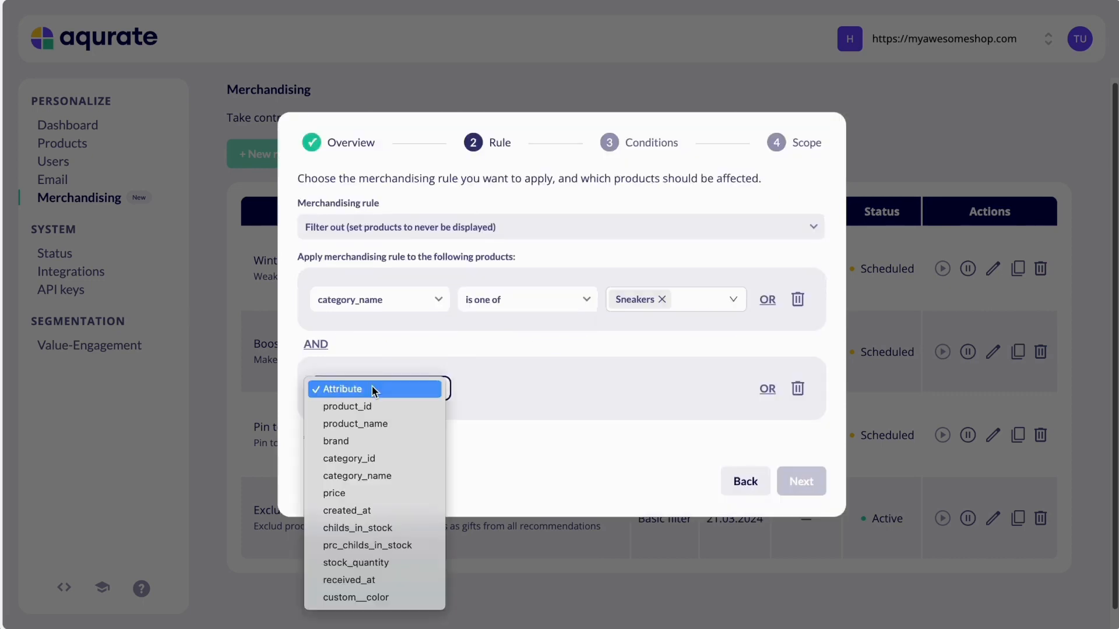
left_click(361, 442)
left_click(510, 399)
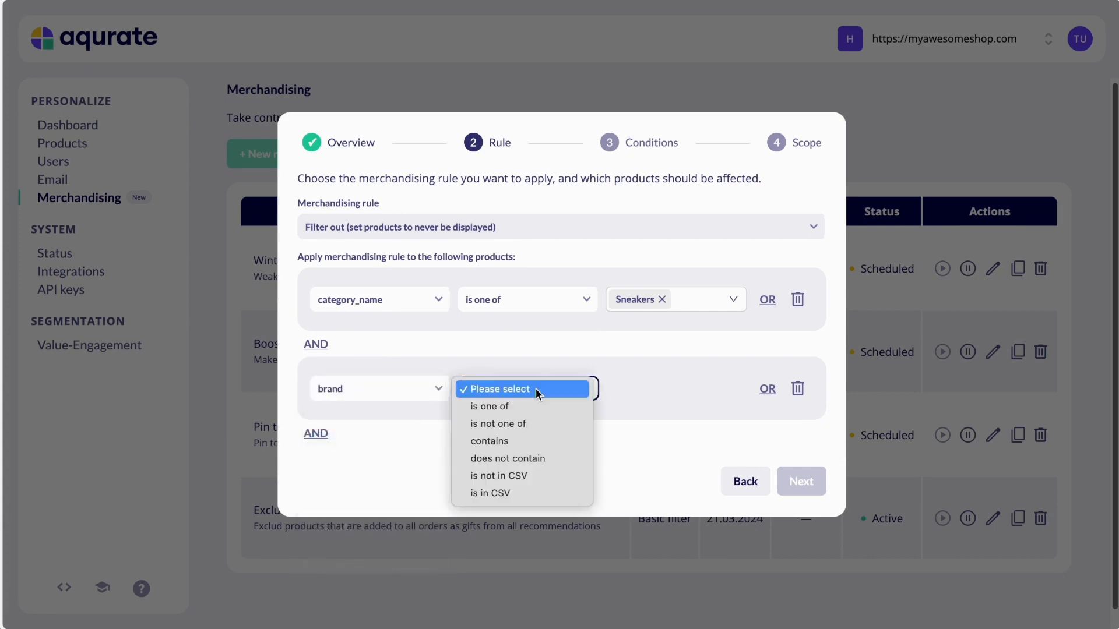
left_click(567, 408)
left_click(688, 394)
left_click(670, 498)
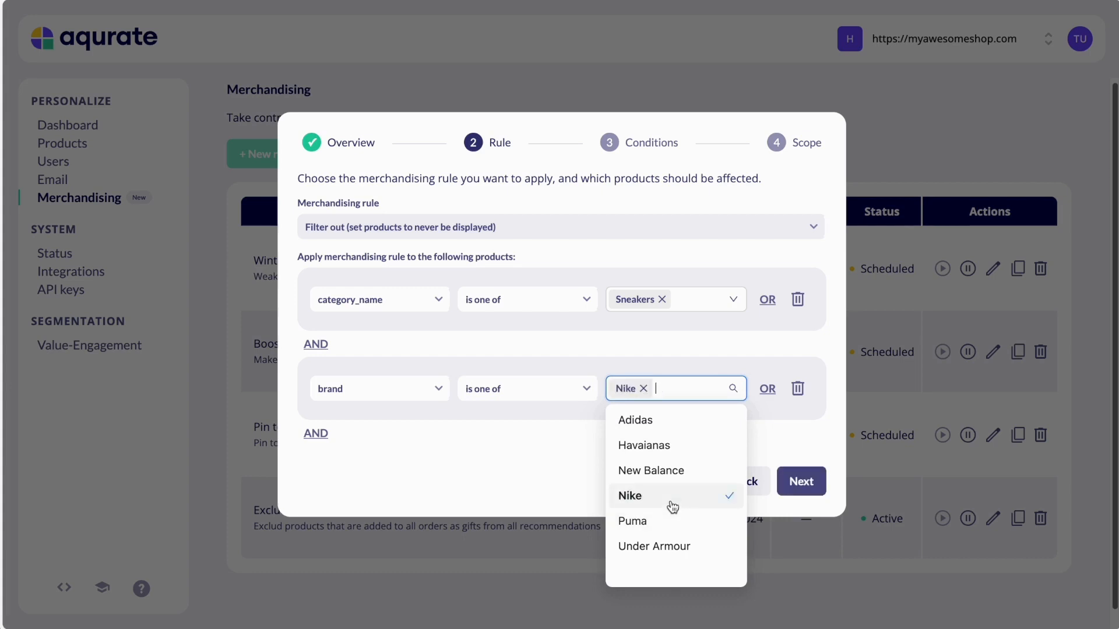
left_click(515, 461)
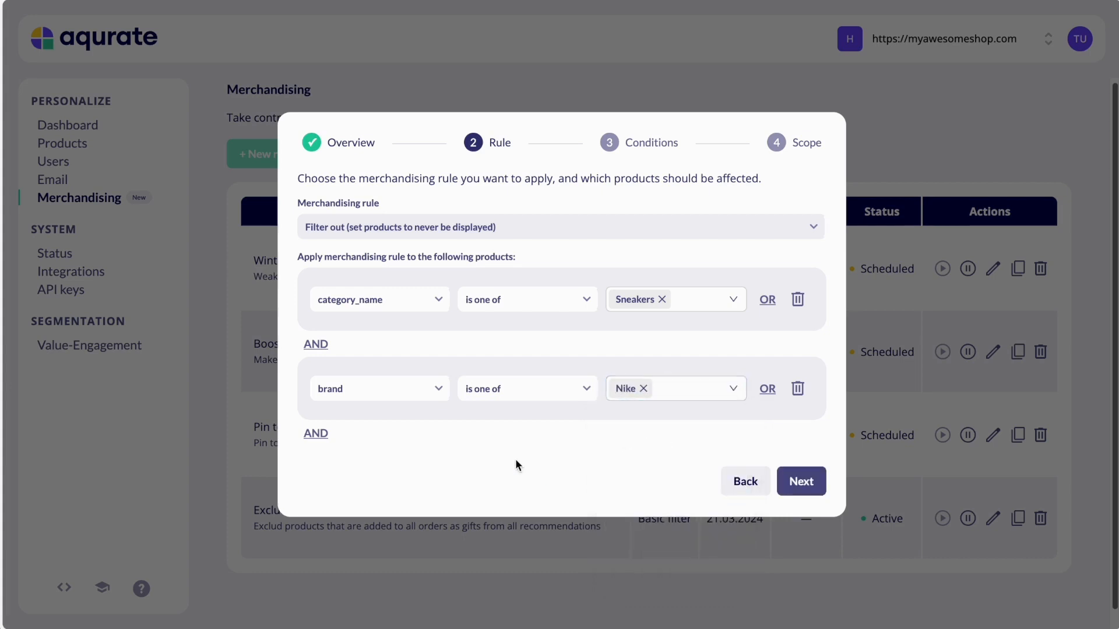
left_click(801, 481)
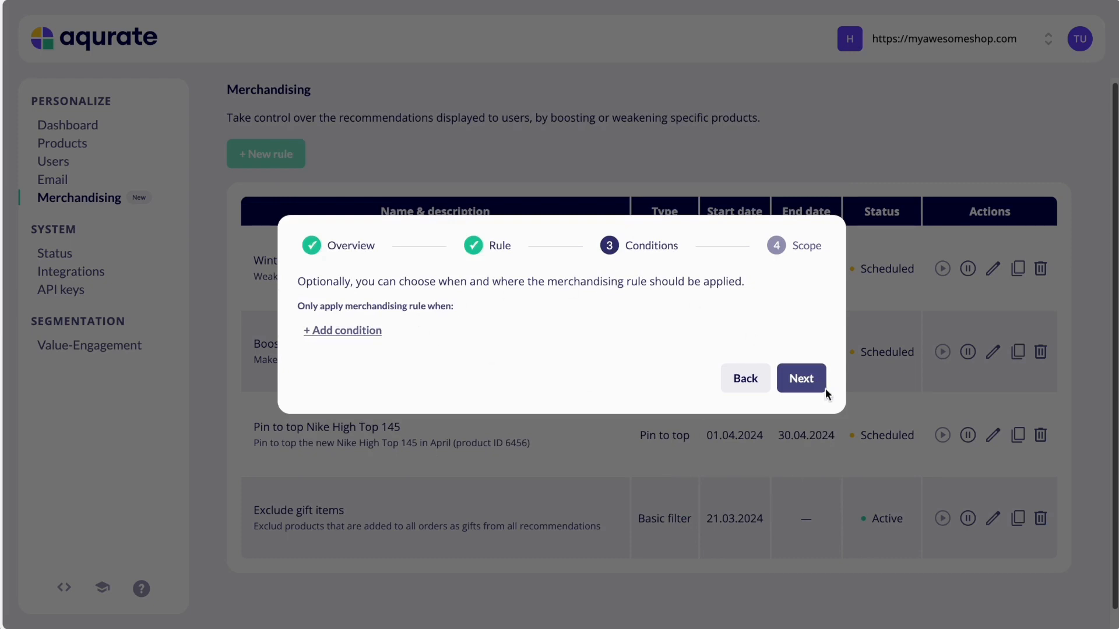
- Activate the Nike Sneakers filter-out rule without extra conditions and for all types of recommendations
left_click(797, 380)
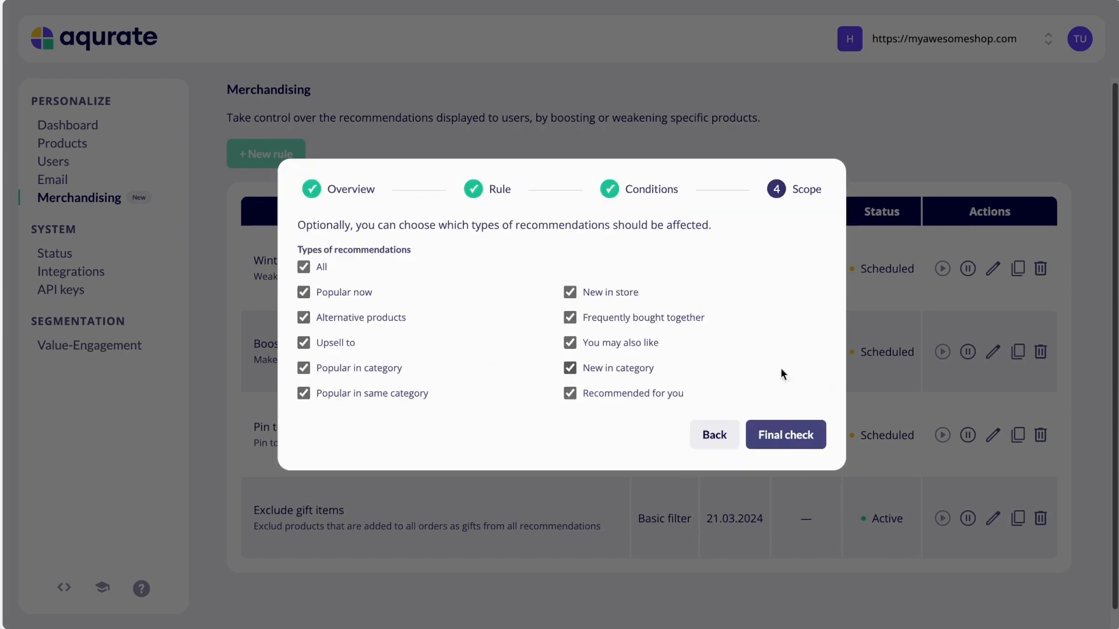
left_click(803, 436)
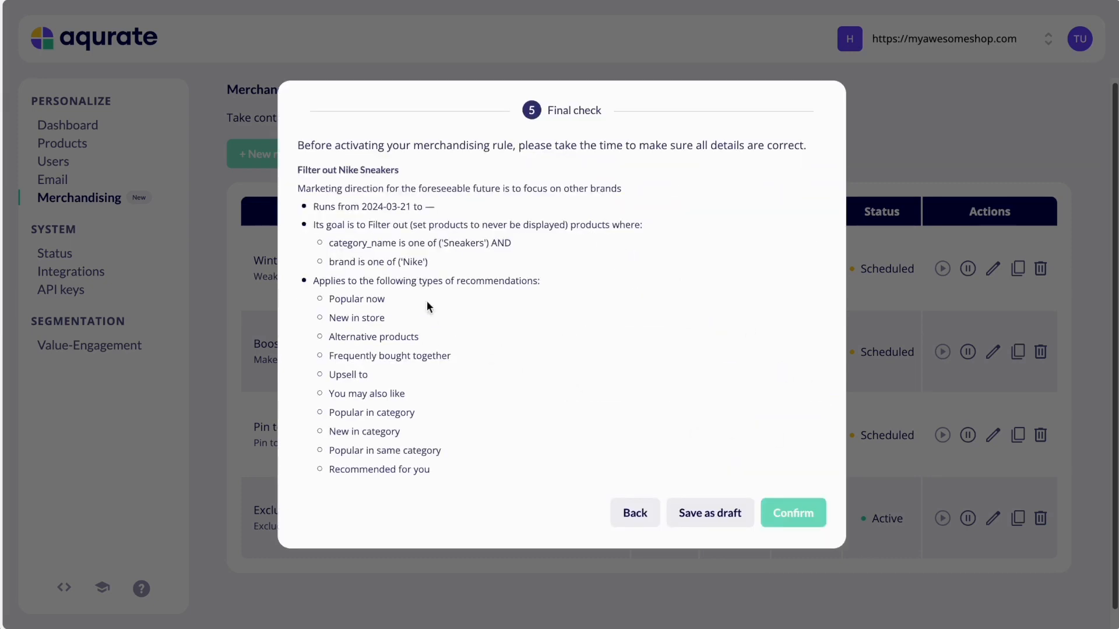
left_click(810, 519)
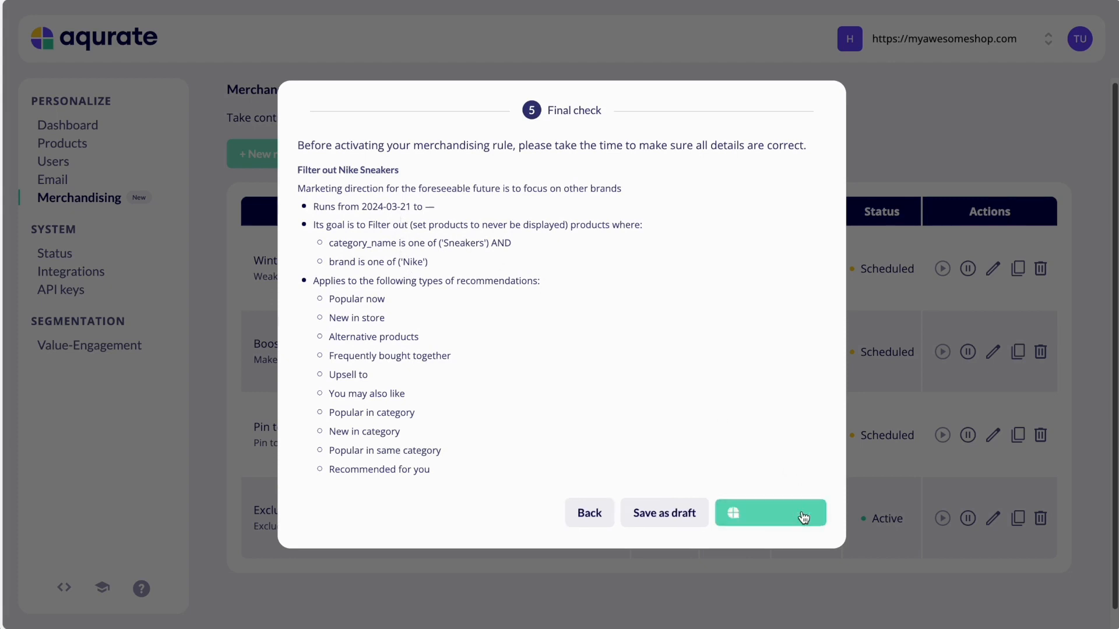
left_click(807, 372)
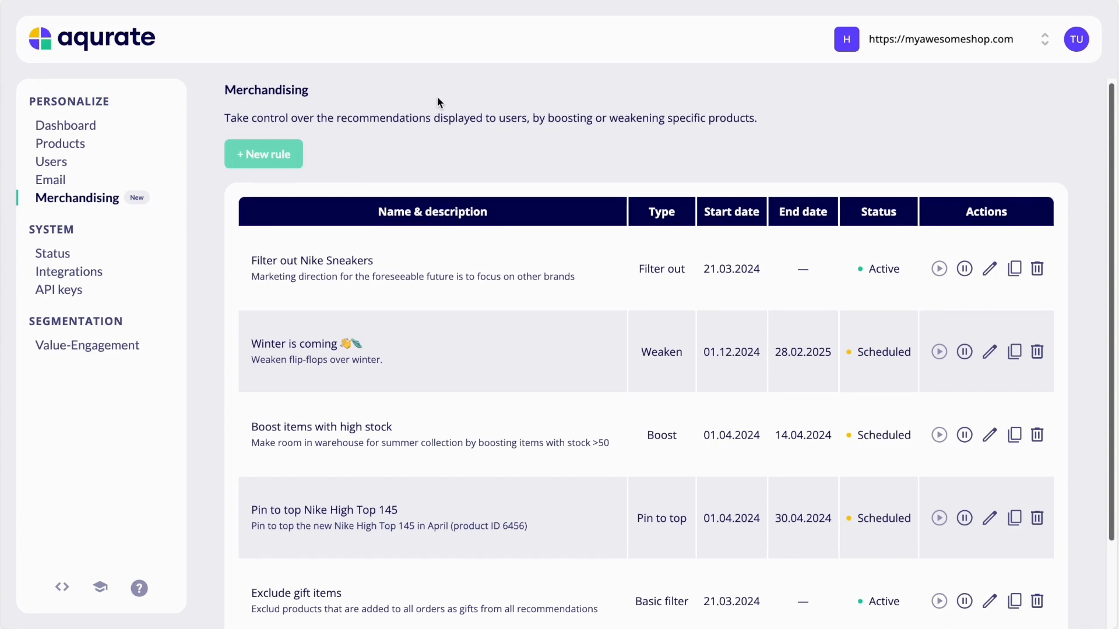
- Start an indefinite merchandising rule named "Match color of Sneakers and Boots", described as "Make sure users see products of the same color as the currently viewed one"
left_click(279, 162)
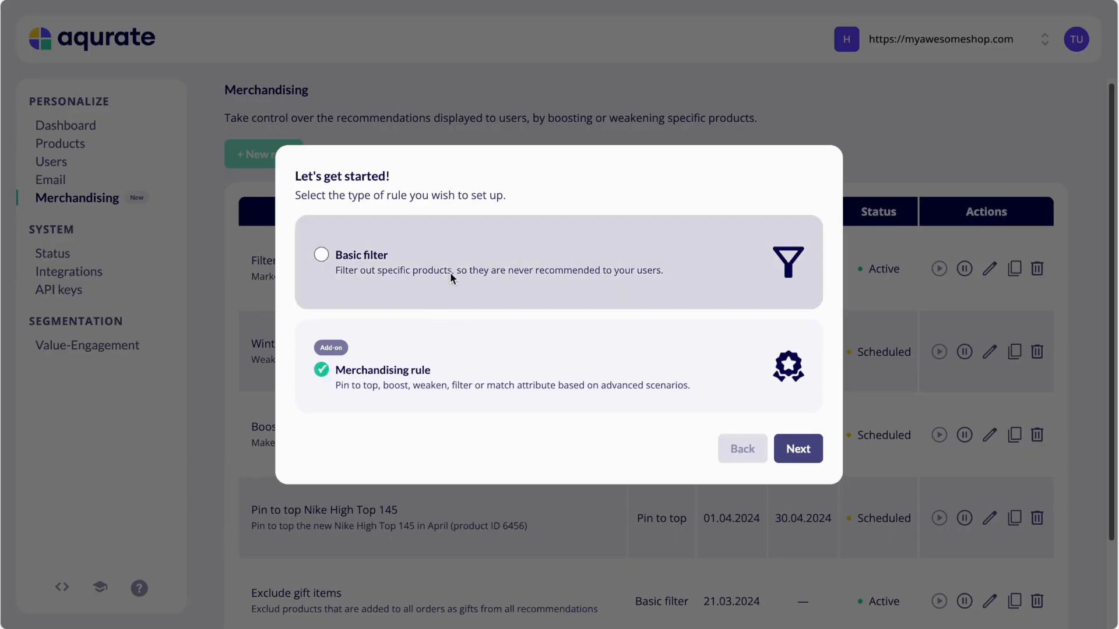
left_click(798, 450)
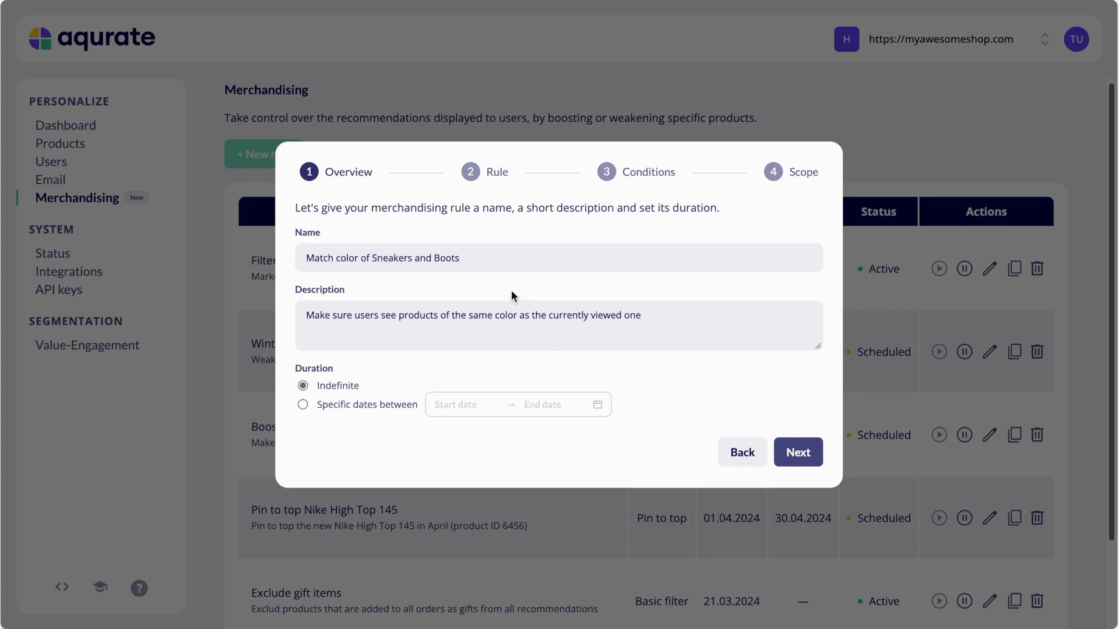
left_click(810, 457)
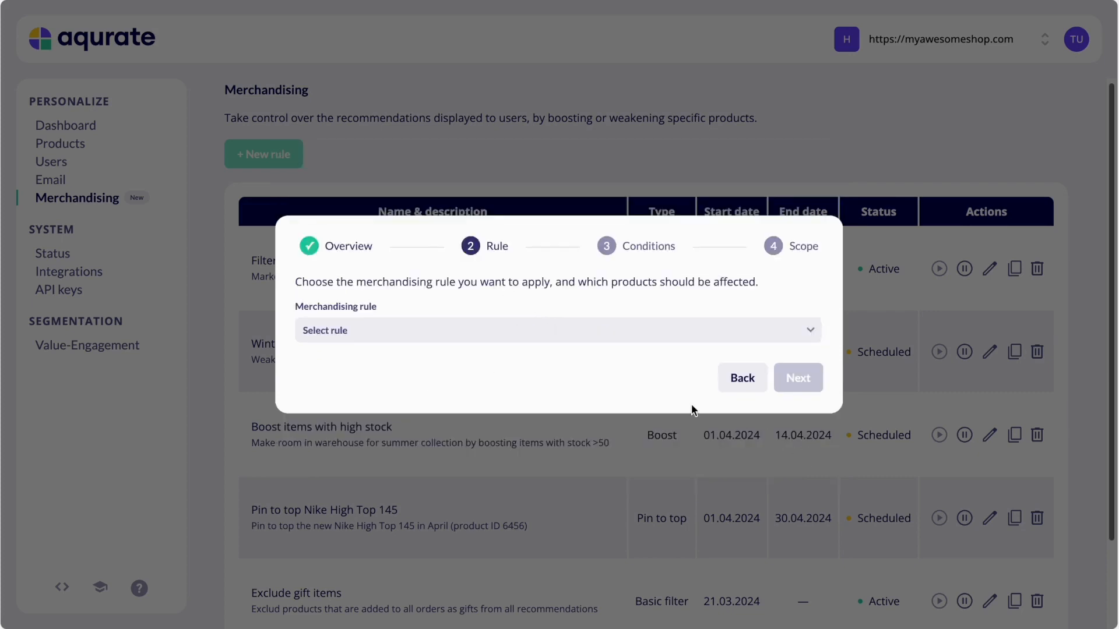
- Set the merchandising rule to Match attribute on the custom__color attribute of the viewed product
left_click(480, 331)
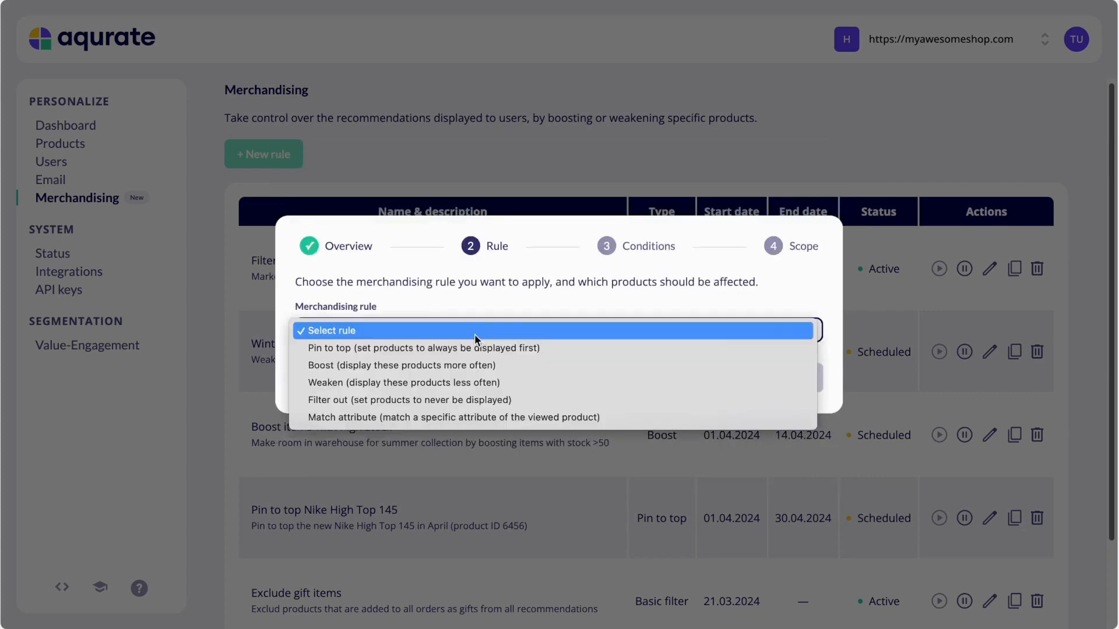
left_click(480, 418)
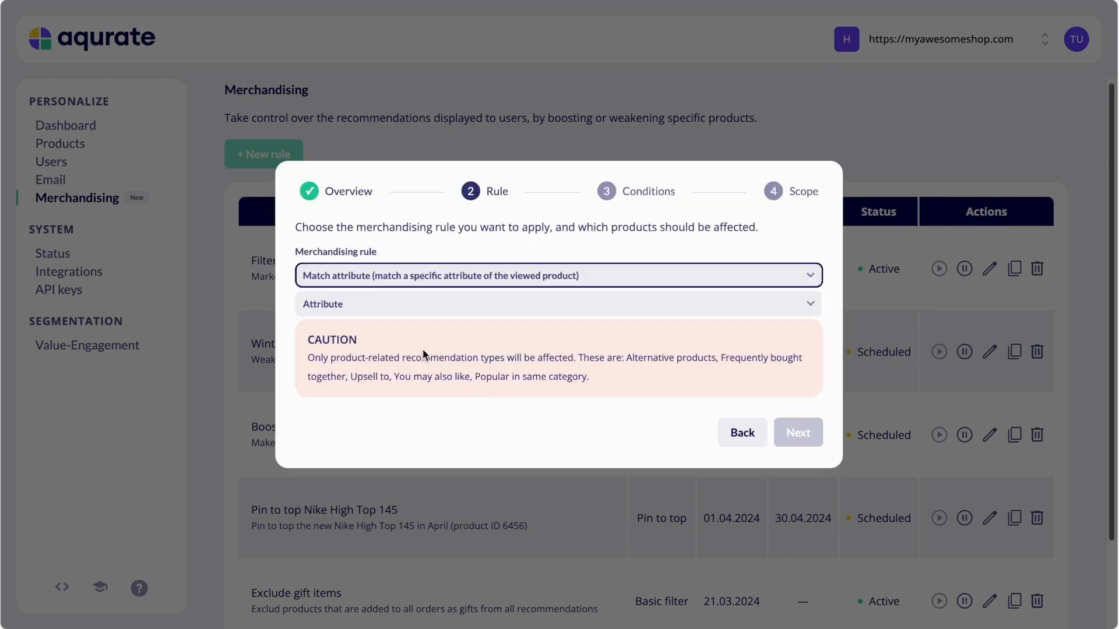
left_click(341, 303)
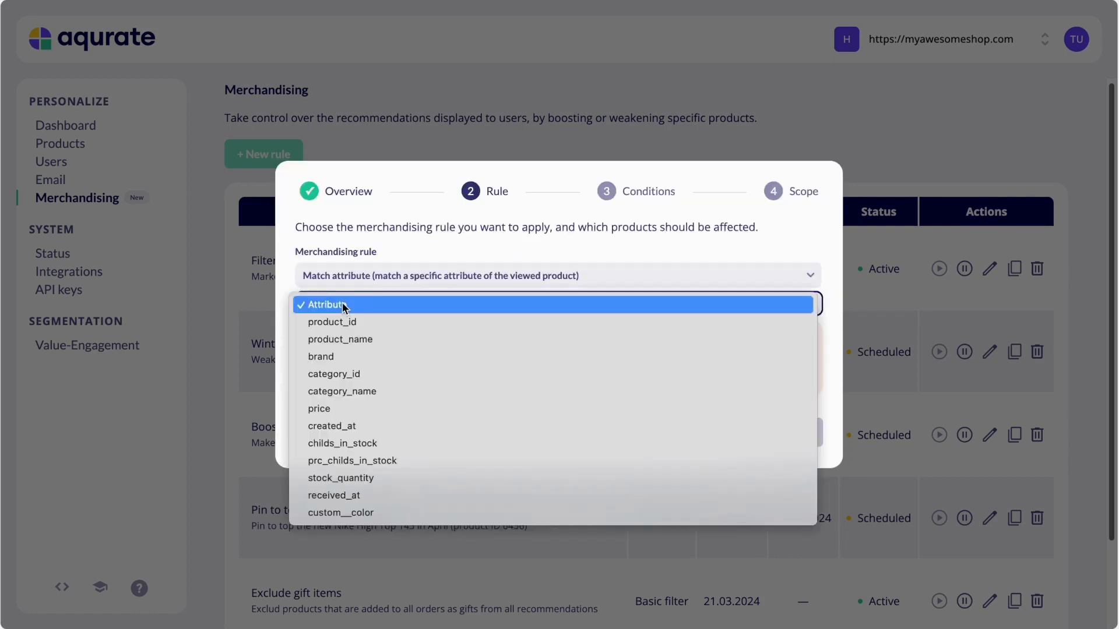
left_click(371, 515)
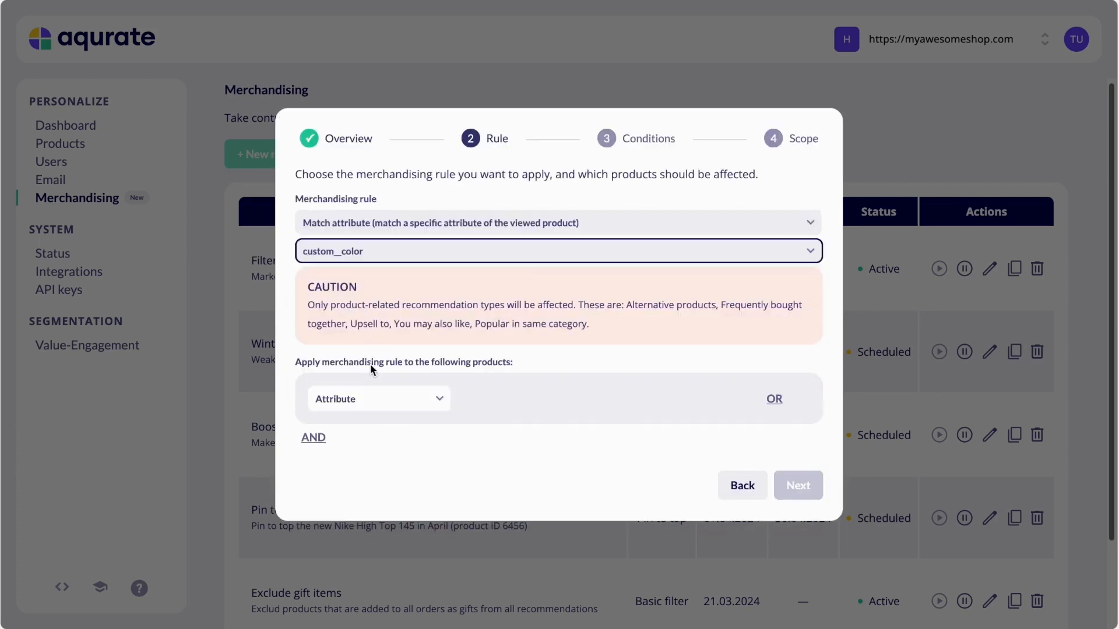
- Apply the color-matching rule to products whose category_name is one of Boots or Sneakers
left_click(372, 398)
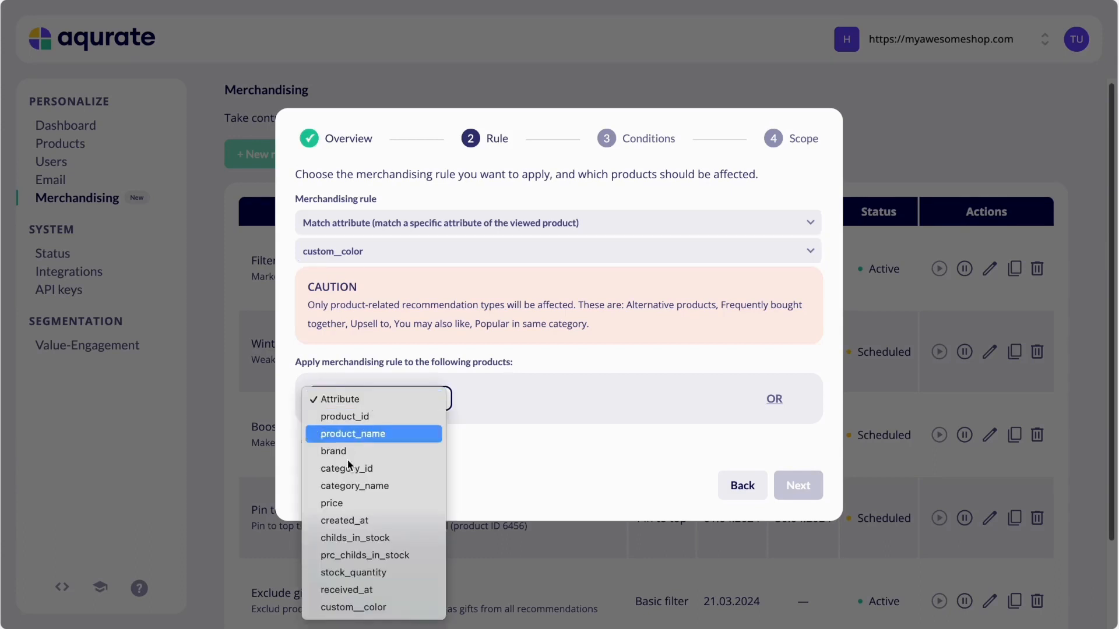
left_click(385, 485)
left_click(527, 398)
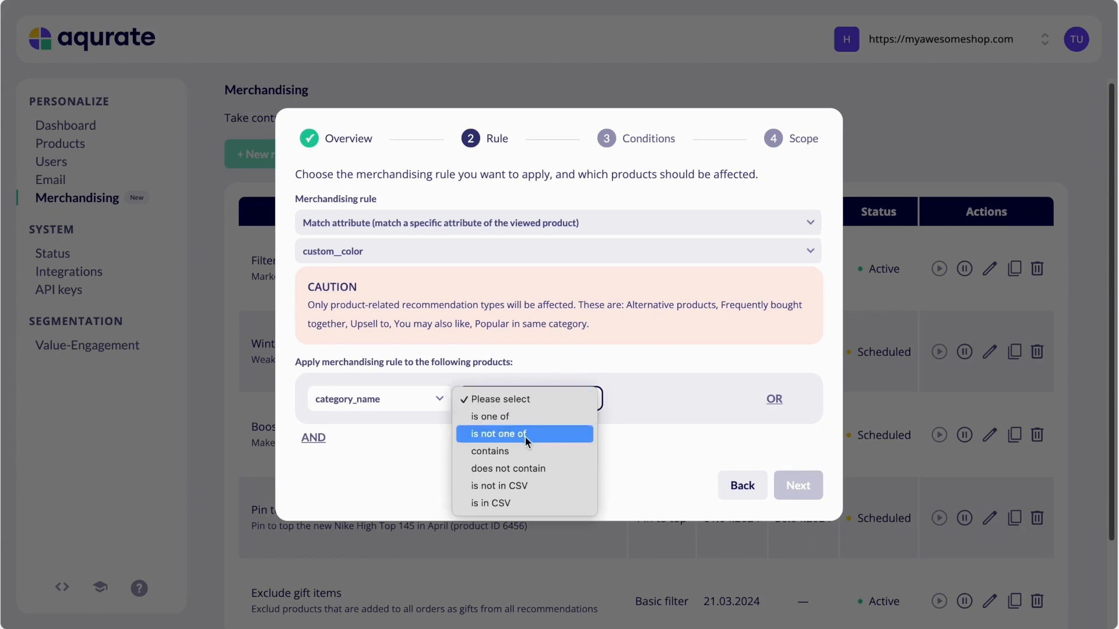
left_click(531, 418)
left_click(644, 398)
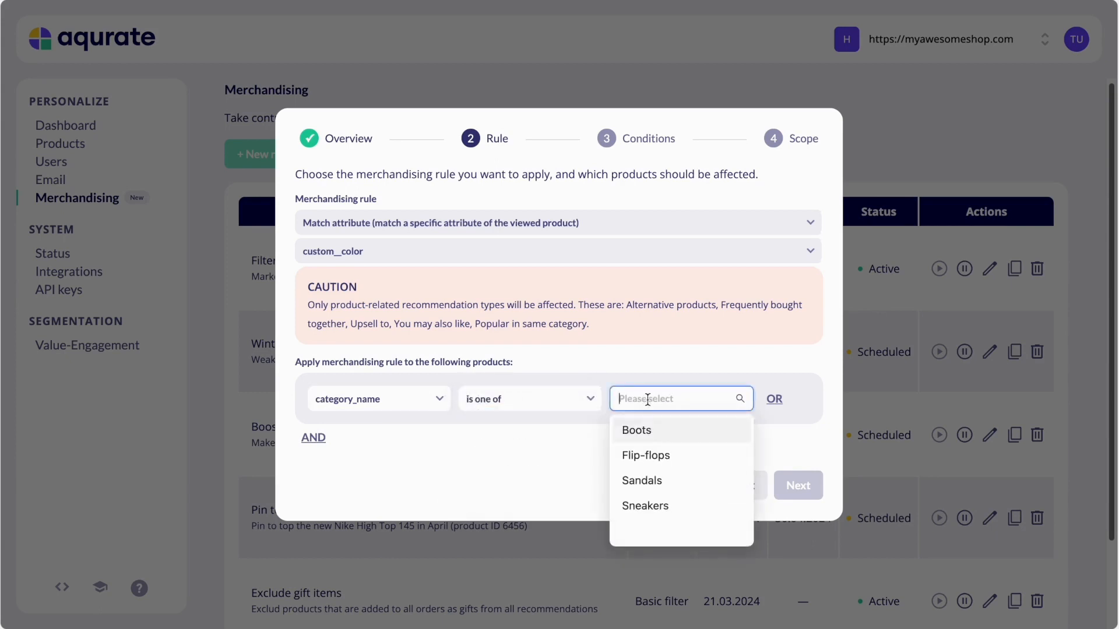
left_click(648, 438)
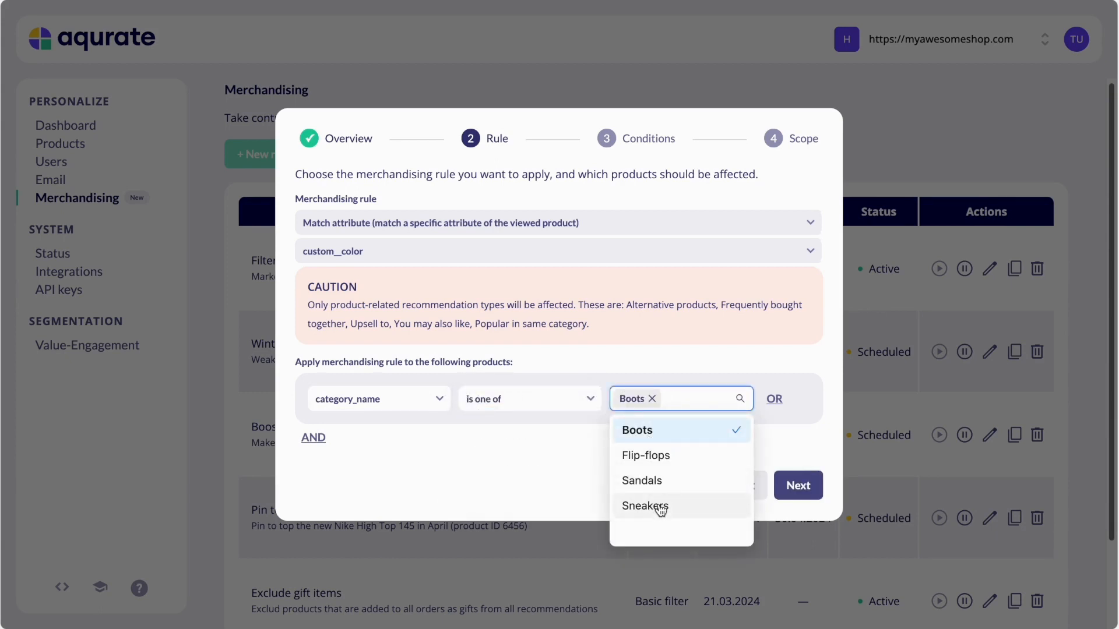
left_click(660, 507)
left_click(515, 488)
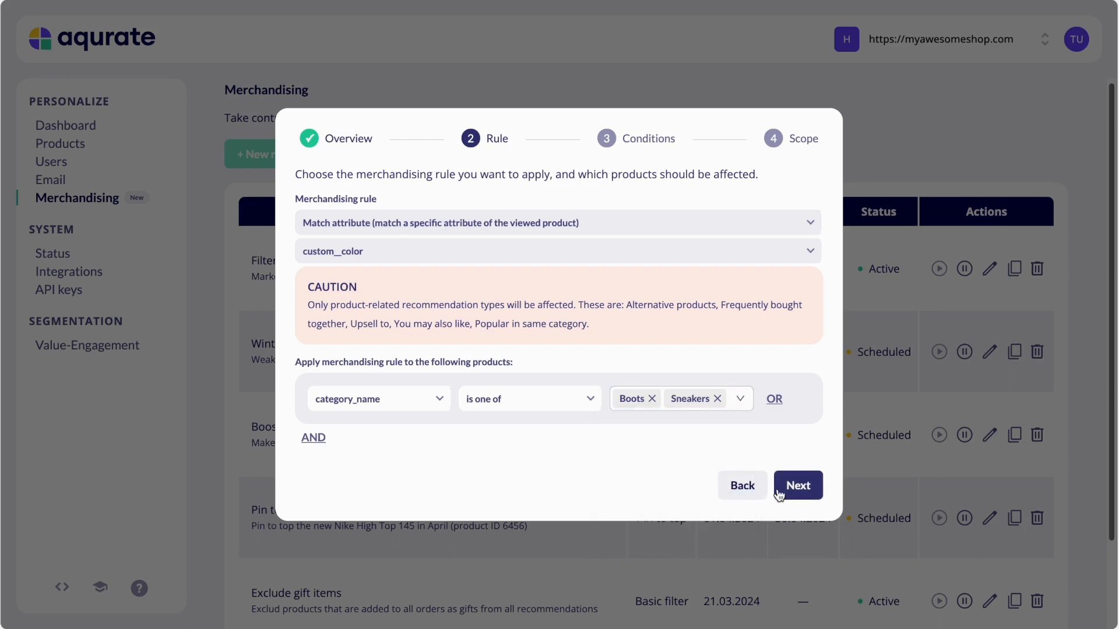
left_click(796, 488)
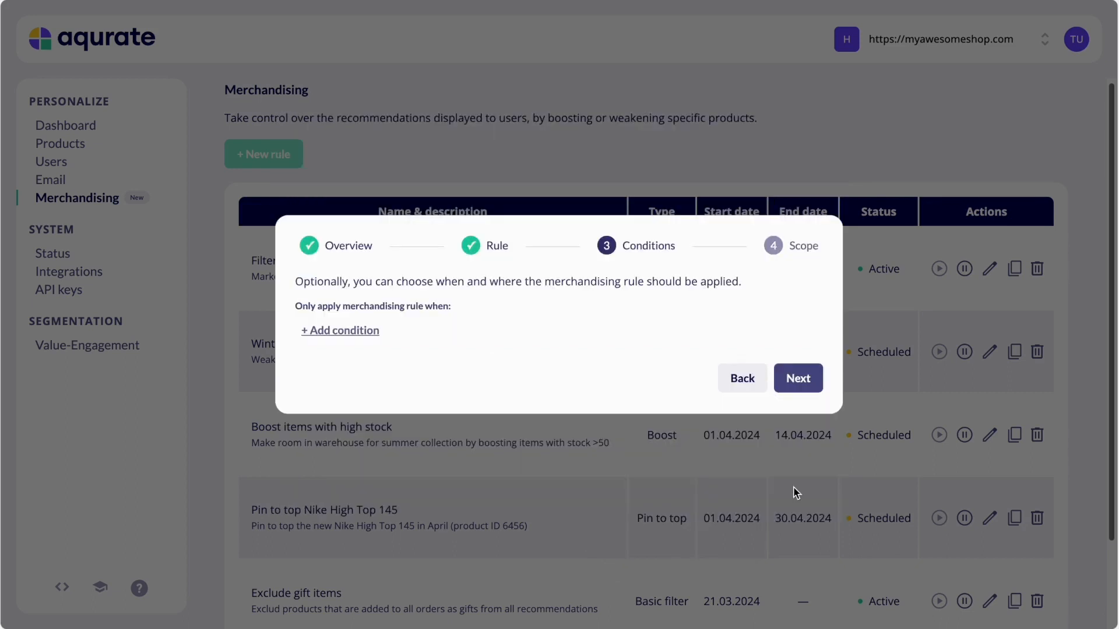
- Activate the color-matching rule without extra conditions and for all available product-related recommendation types
left_click(801, 379)
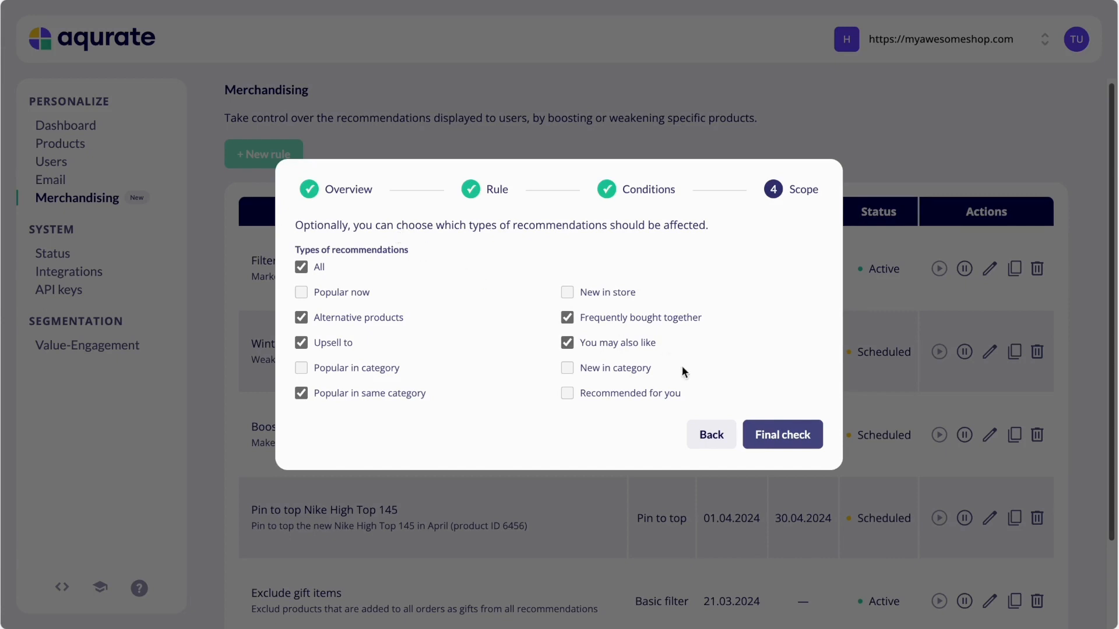
left_click(805, 446)
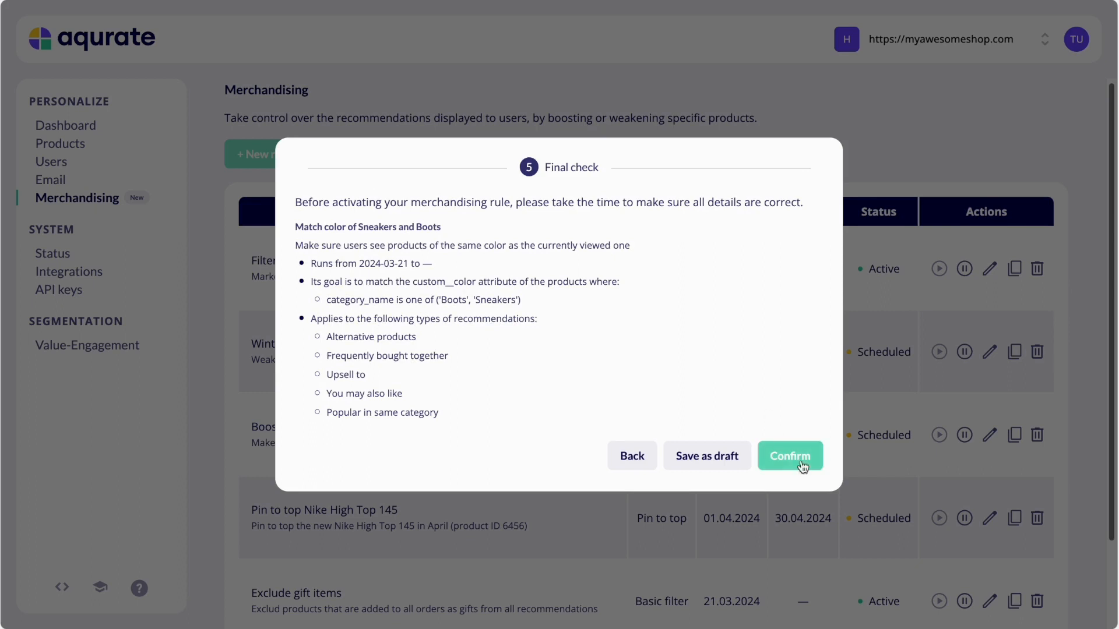
left_click(790, 458)
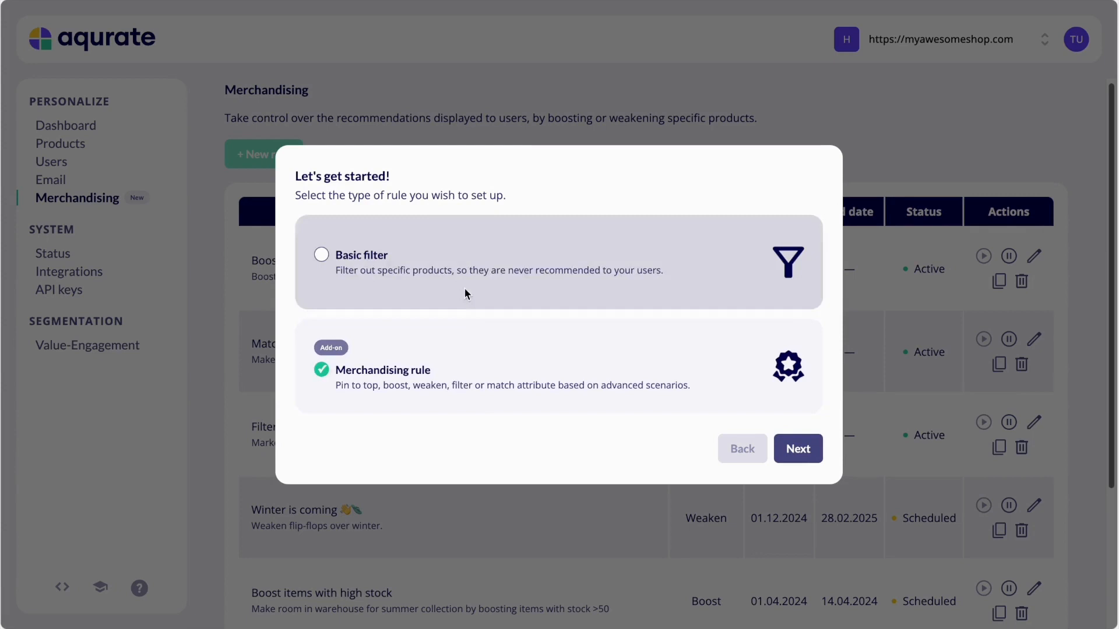
- Start an indefinite Boost rule, "Boost Nike and Adidas on Puma", described as "Boost high-end Nike and Adidas shoes as substitutes when users are looking at Puma shoes"
left_click(802, 450)
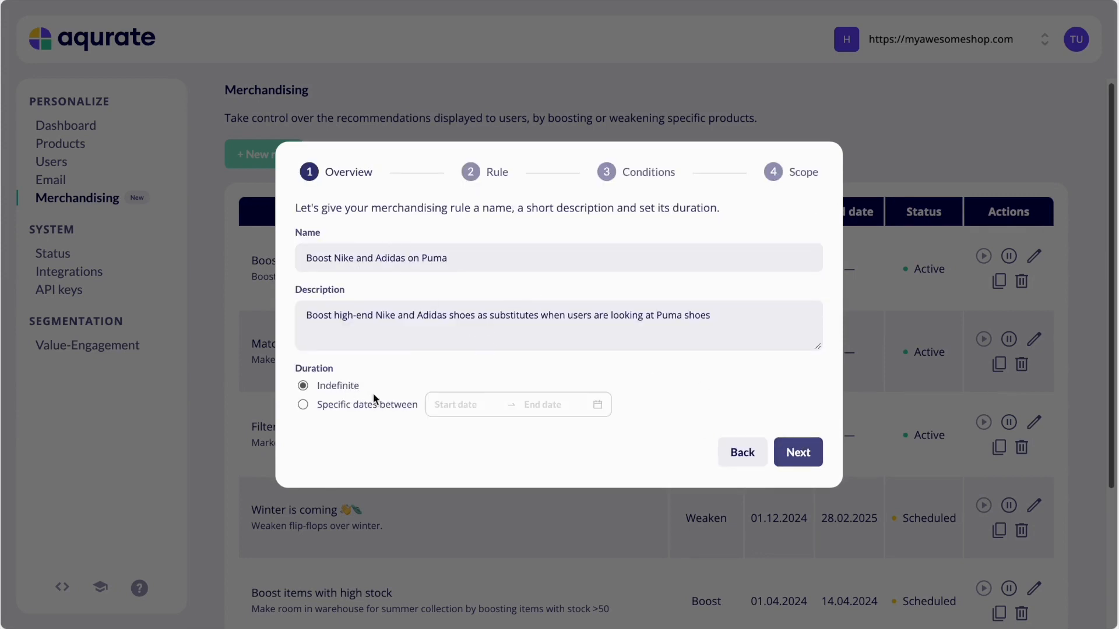
left_click(797, 452)
left_click(506, 334)
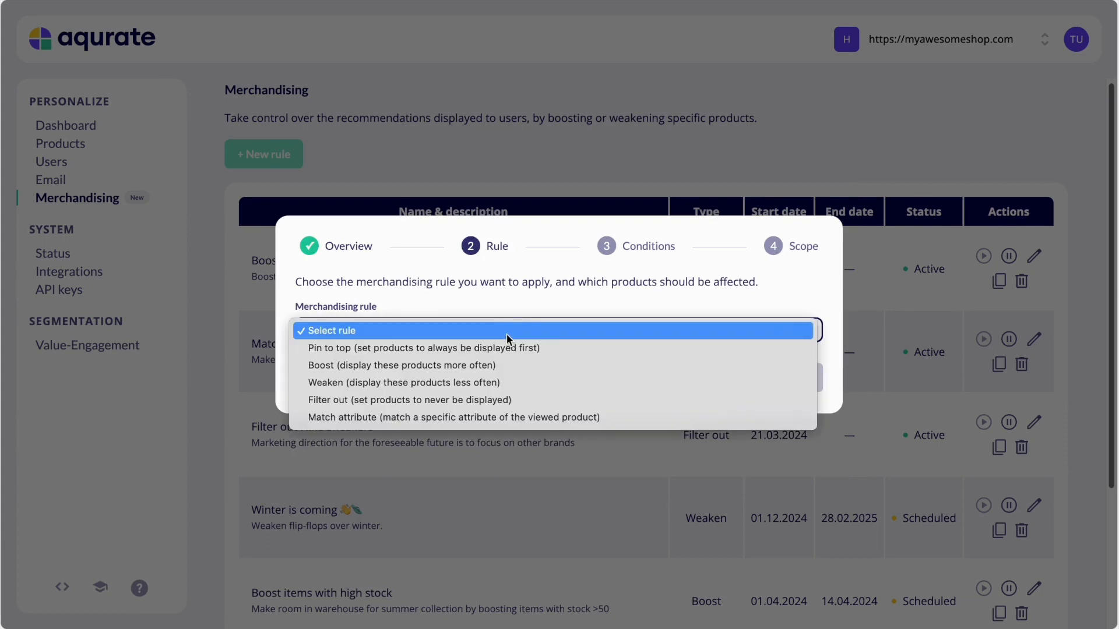
left_click(510, 366)
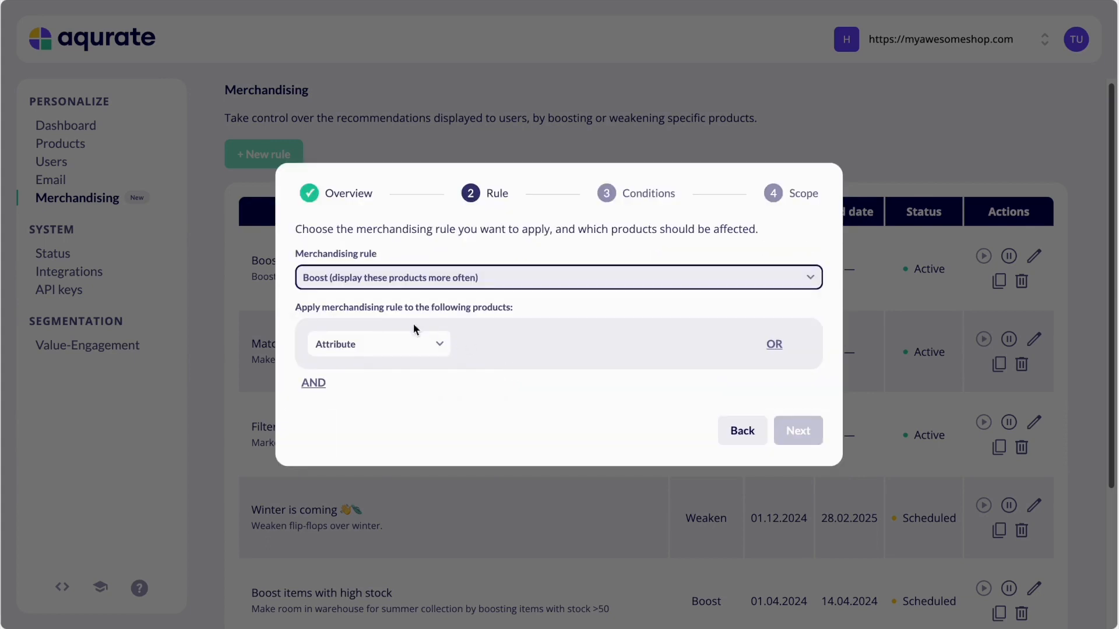
- Apply the boost rule to products whose brand is one of Nike or Adidas
left_click(380, 340)
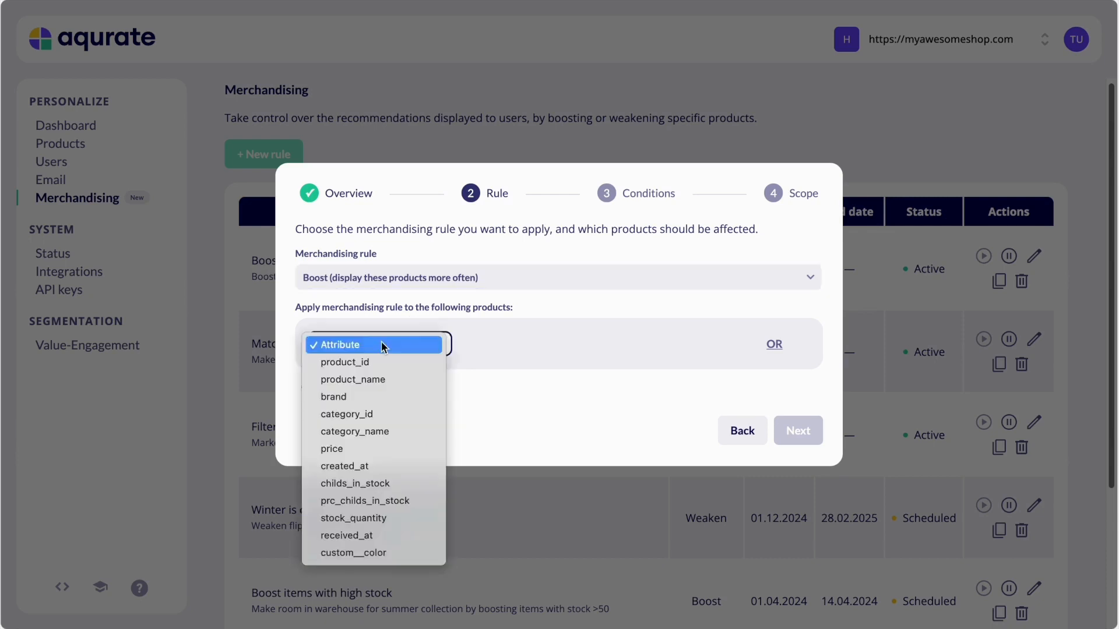
left_click(380, 396)
left_click(536, 346)
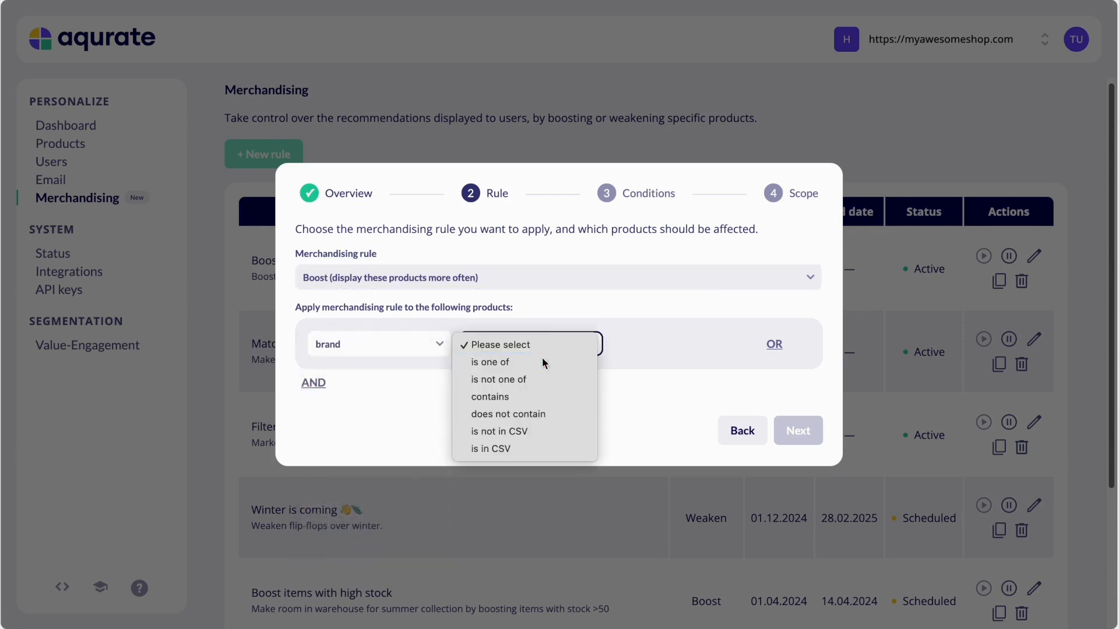
left_click(542, 362)
left_click(684, 345)
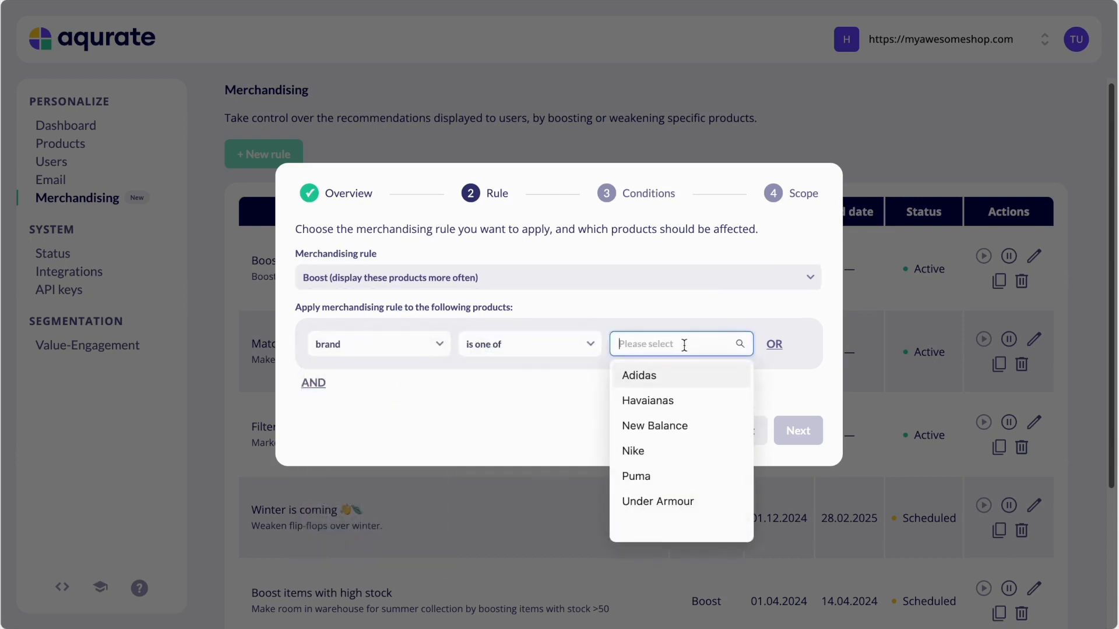
left_click(648, 455)
left_click(660, 378)
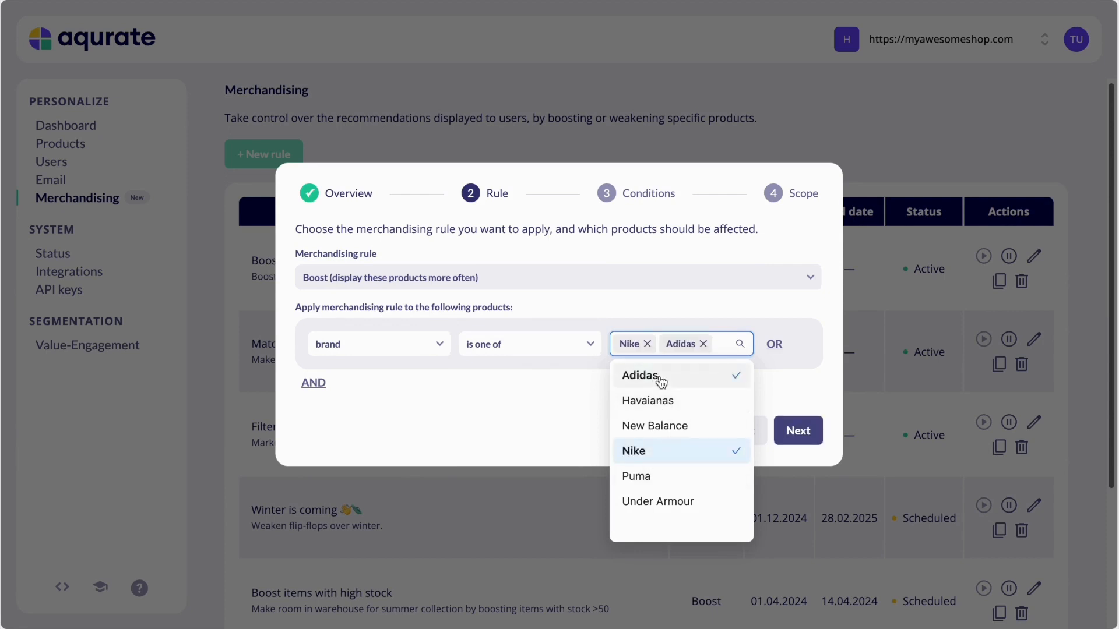
left_click(517, 388)
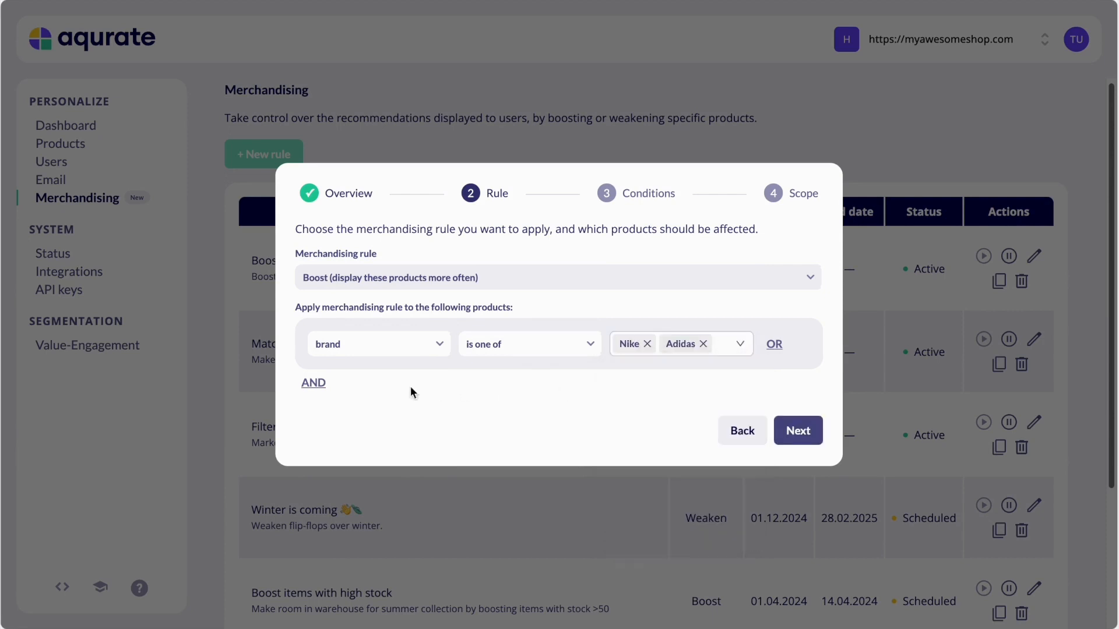
- Add an AND criterion to the boost rule requiring that price is >= 100
left_click(314, 384)
left_click(361, 389)
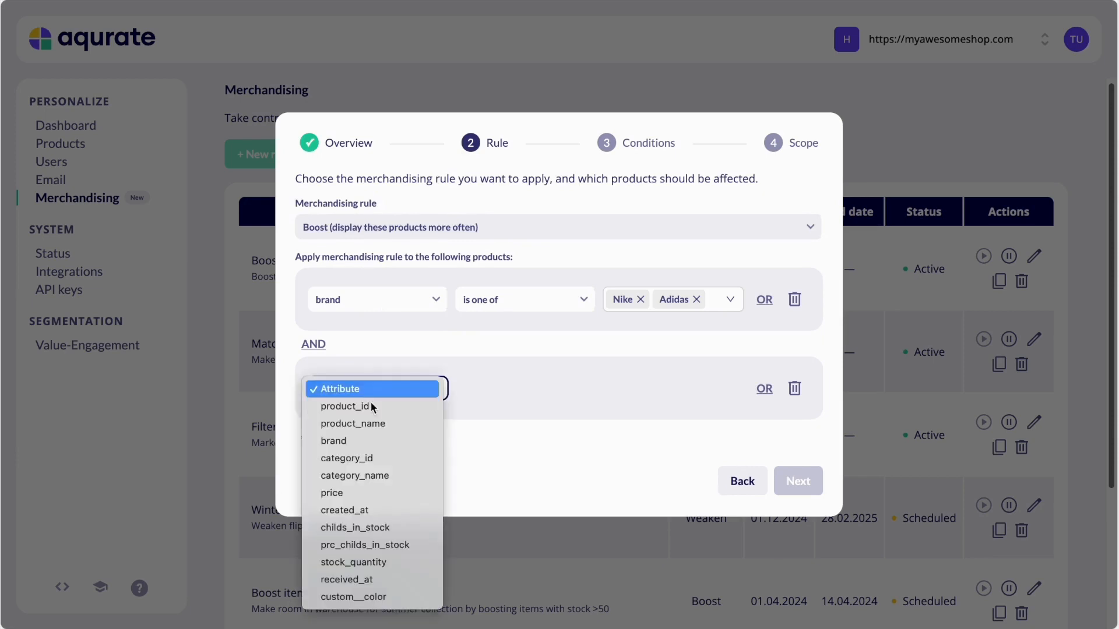
left_click(392, 493)
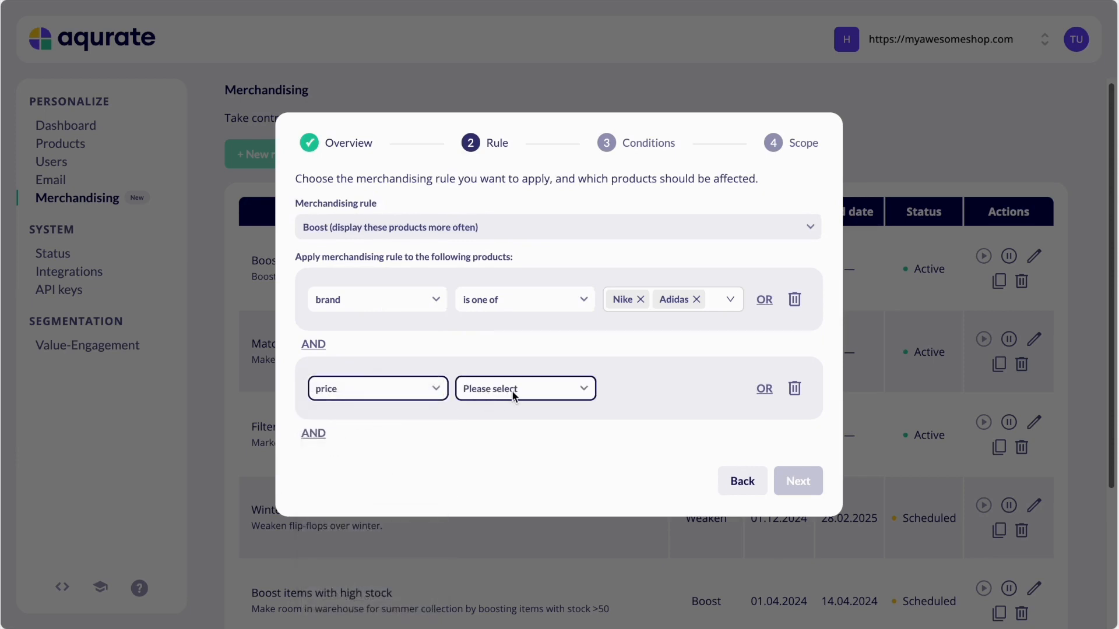
left_click(511, 390)
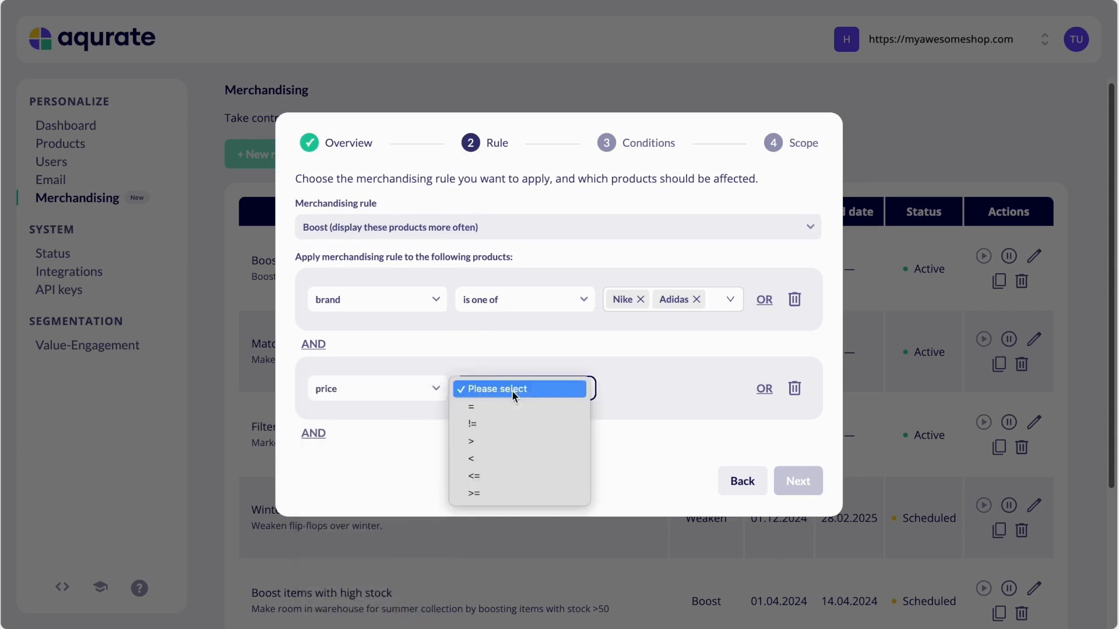
left_click(518, 493)
left_click(648, 389)
type("100")
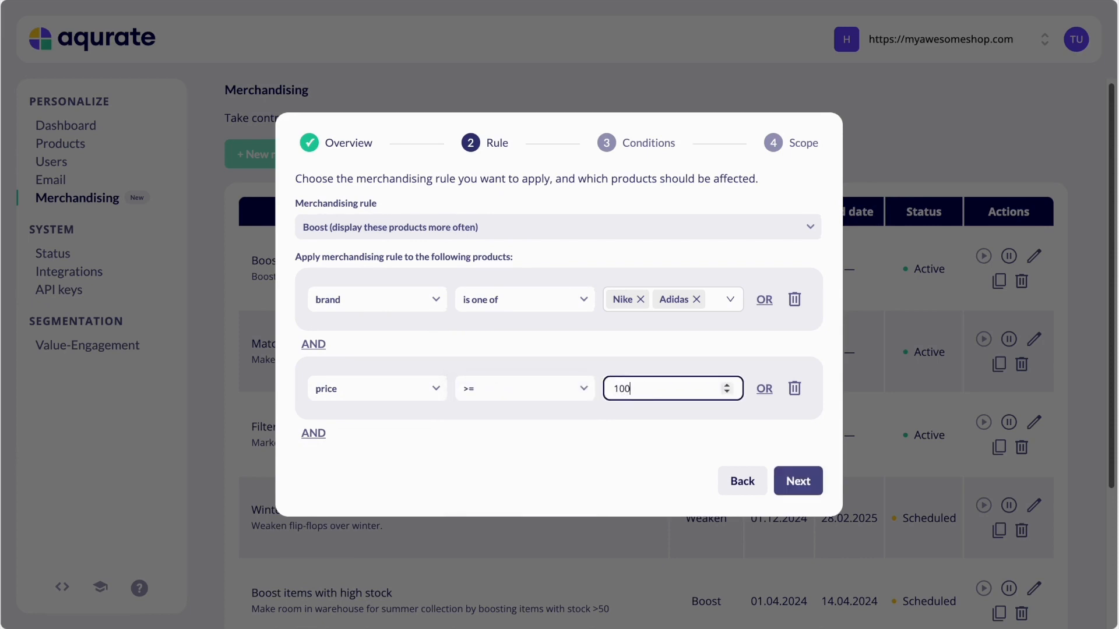
left_click(620, 452)
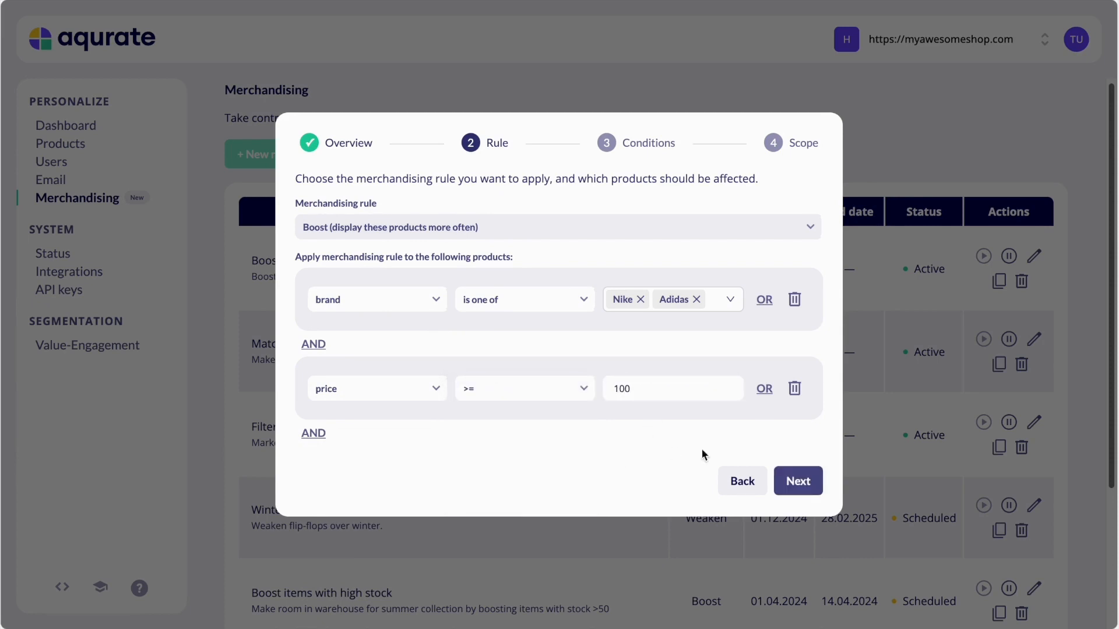
left_click(799, 486)
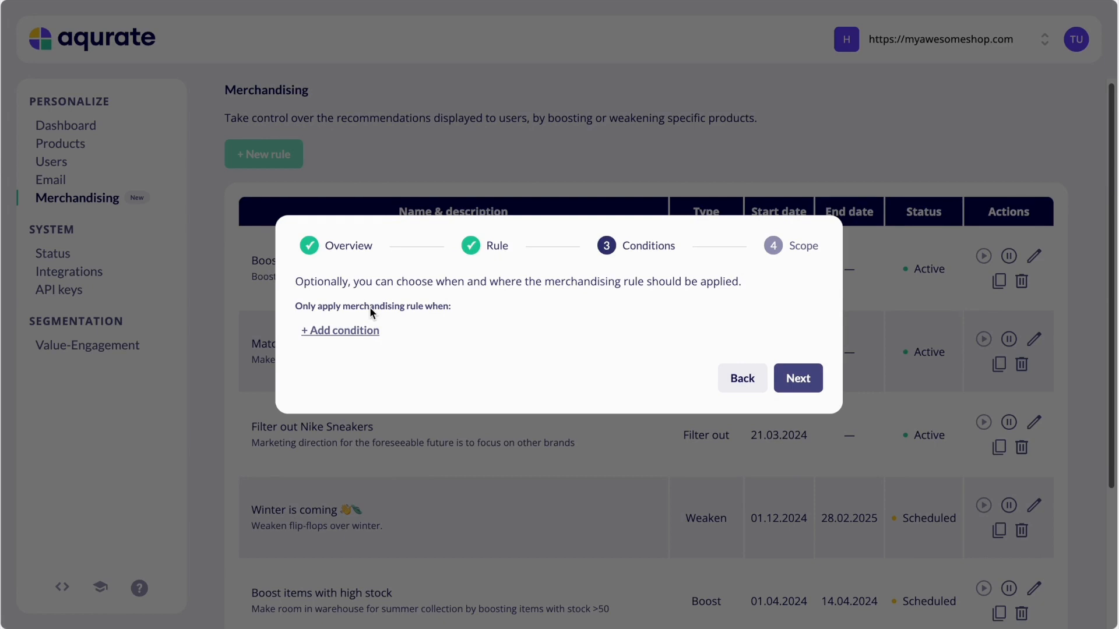
- Add a condition so the boost rule only applies when brand is one of Puma
left_click(363, 331)
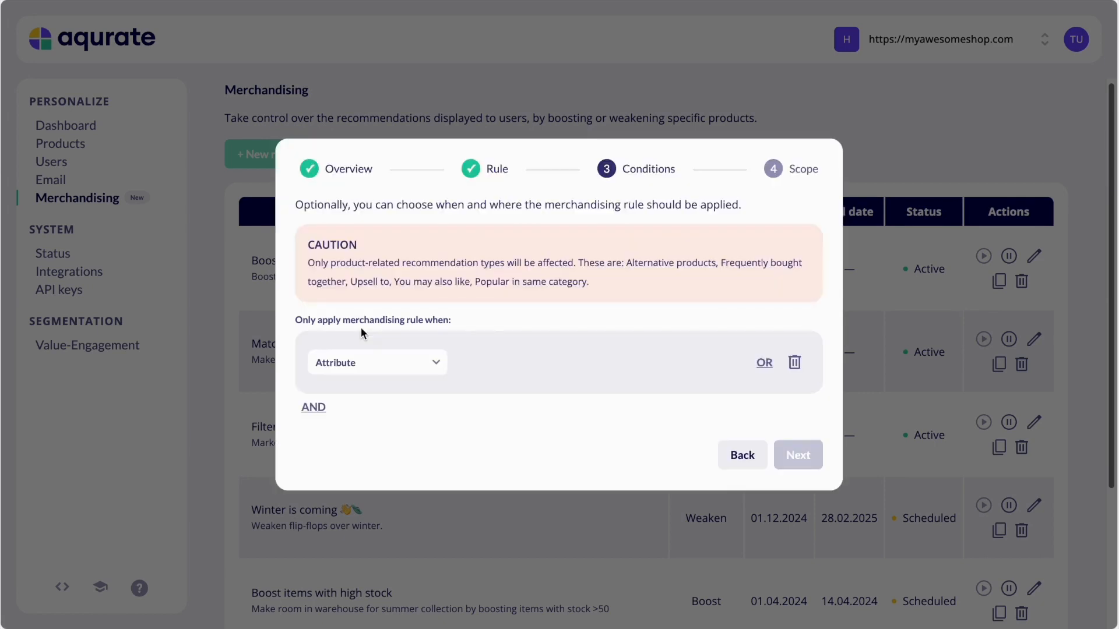
left_click(390, 370)
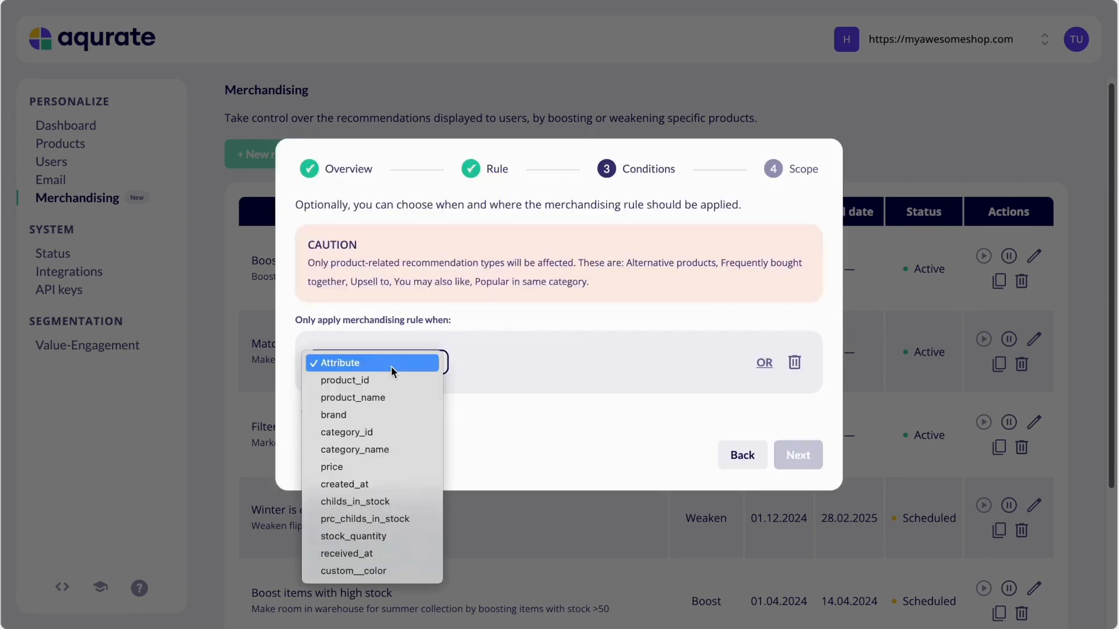
left_click(360, 413)
left_click(511, 369)
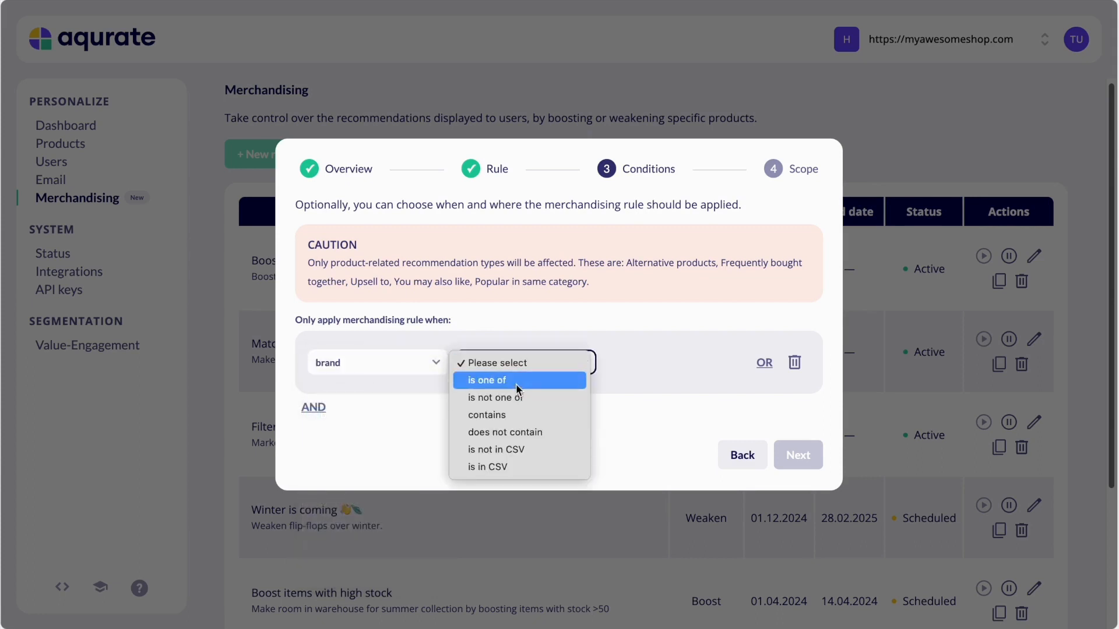
left_click(665, 365)
left_click(670, 362)
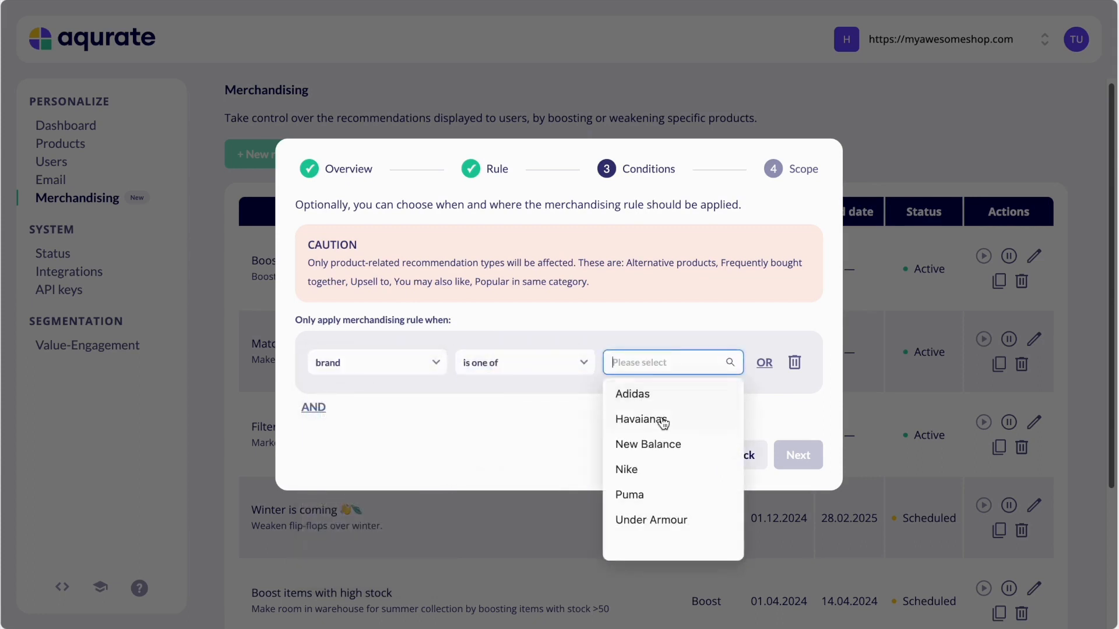
left_click(664, 494)
left_click(475, 299)
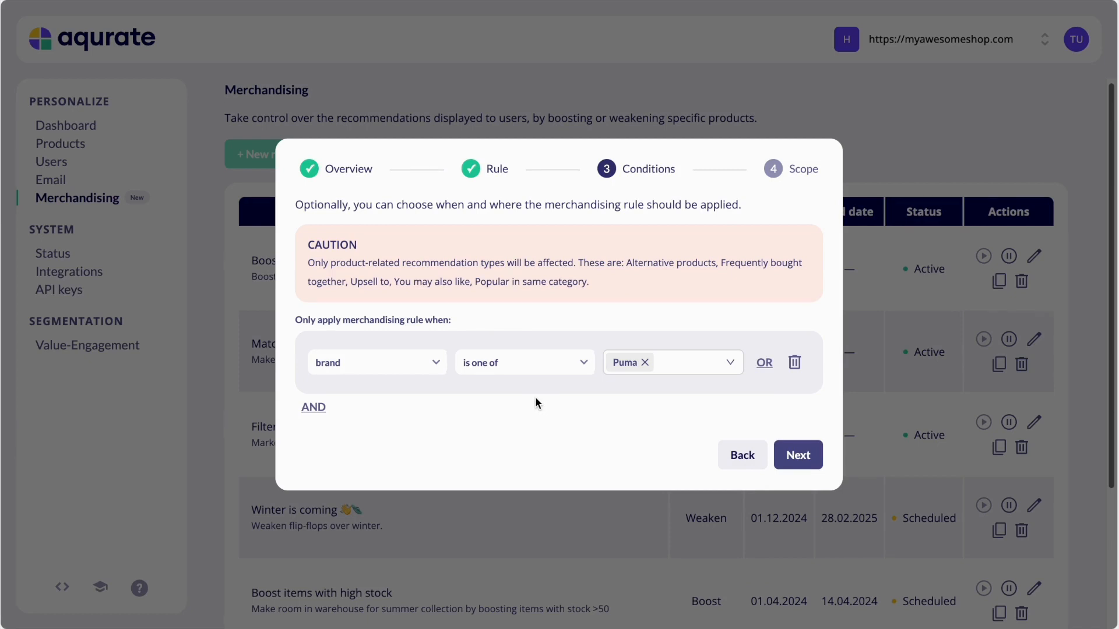
left_click(796, 456)
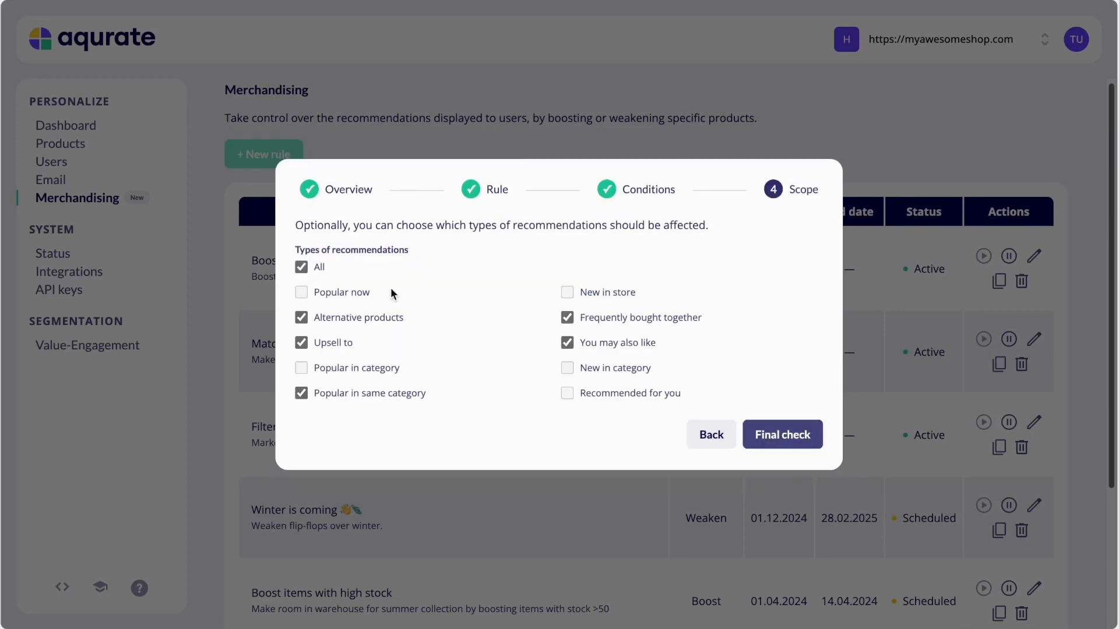
- Limit the boost rule's scope to Alternative products only and proceed to the final check
left_click(304, 269)
left_click(302, 318)
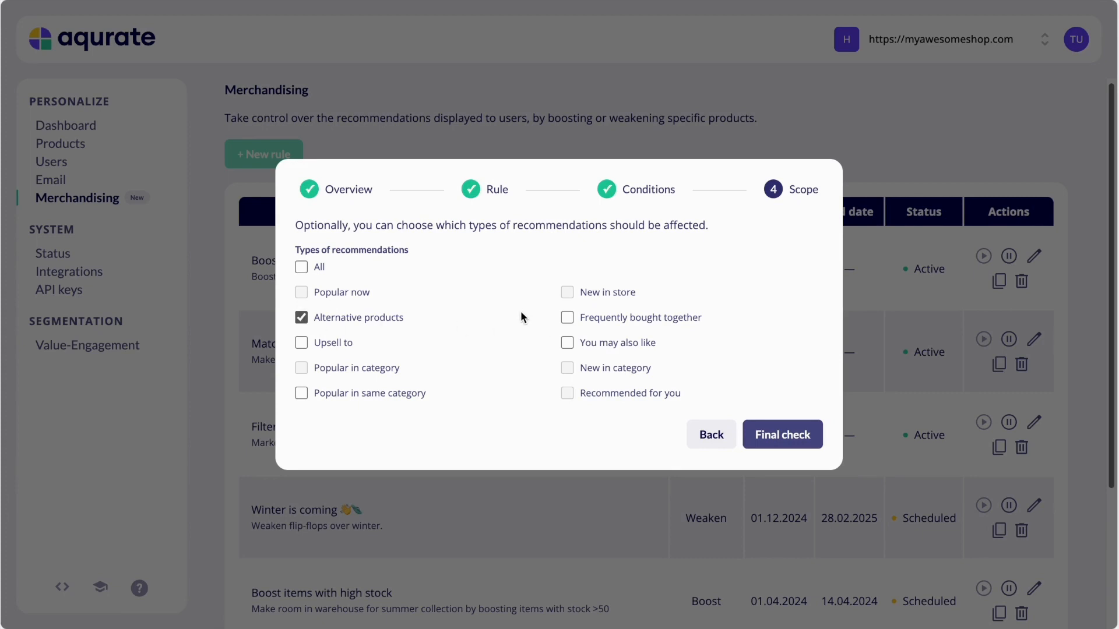
left_click(786, 442)
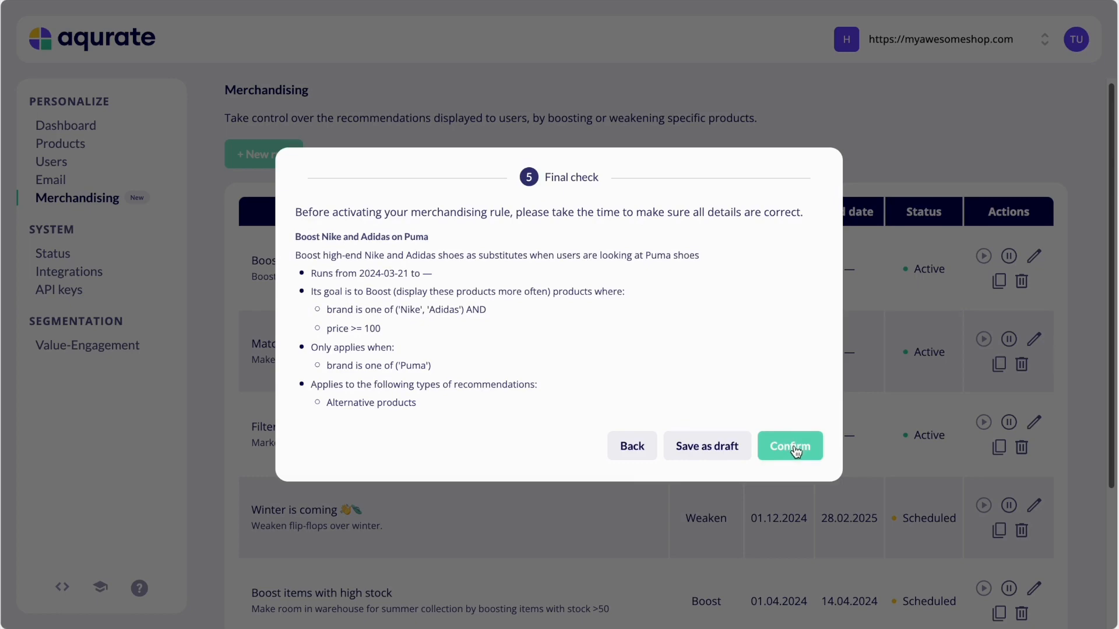